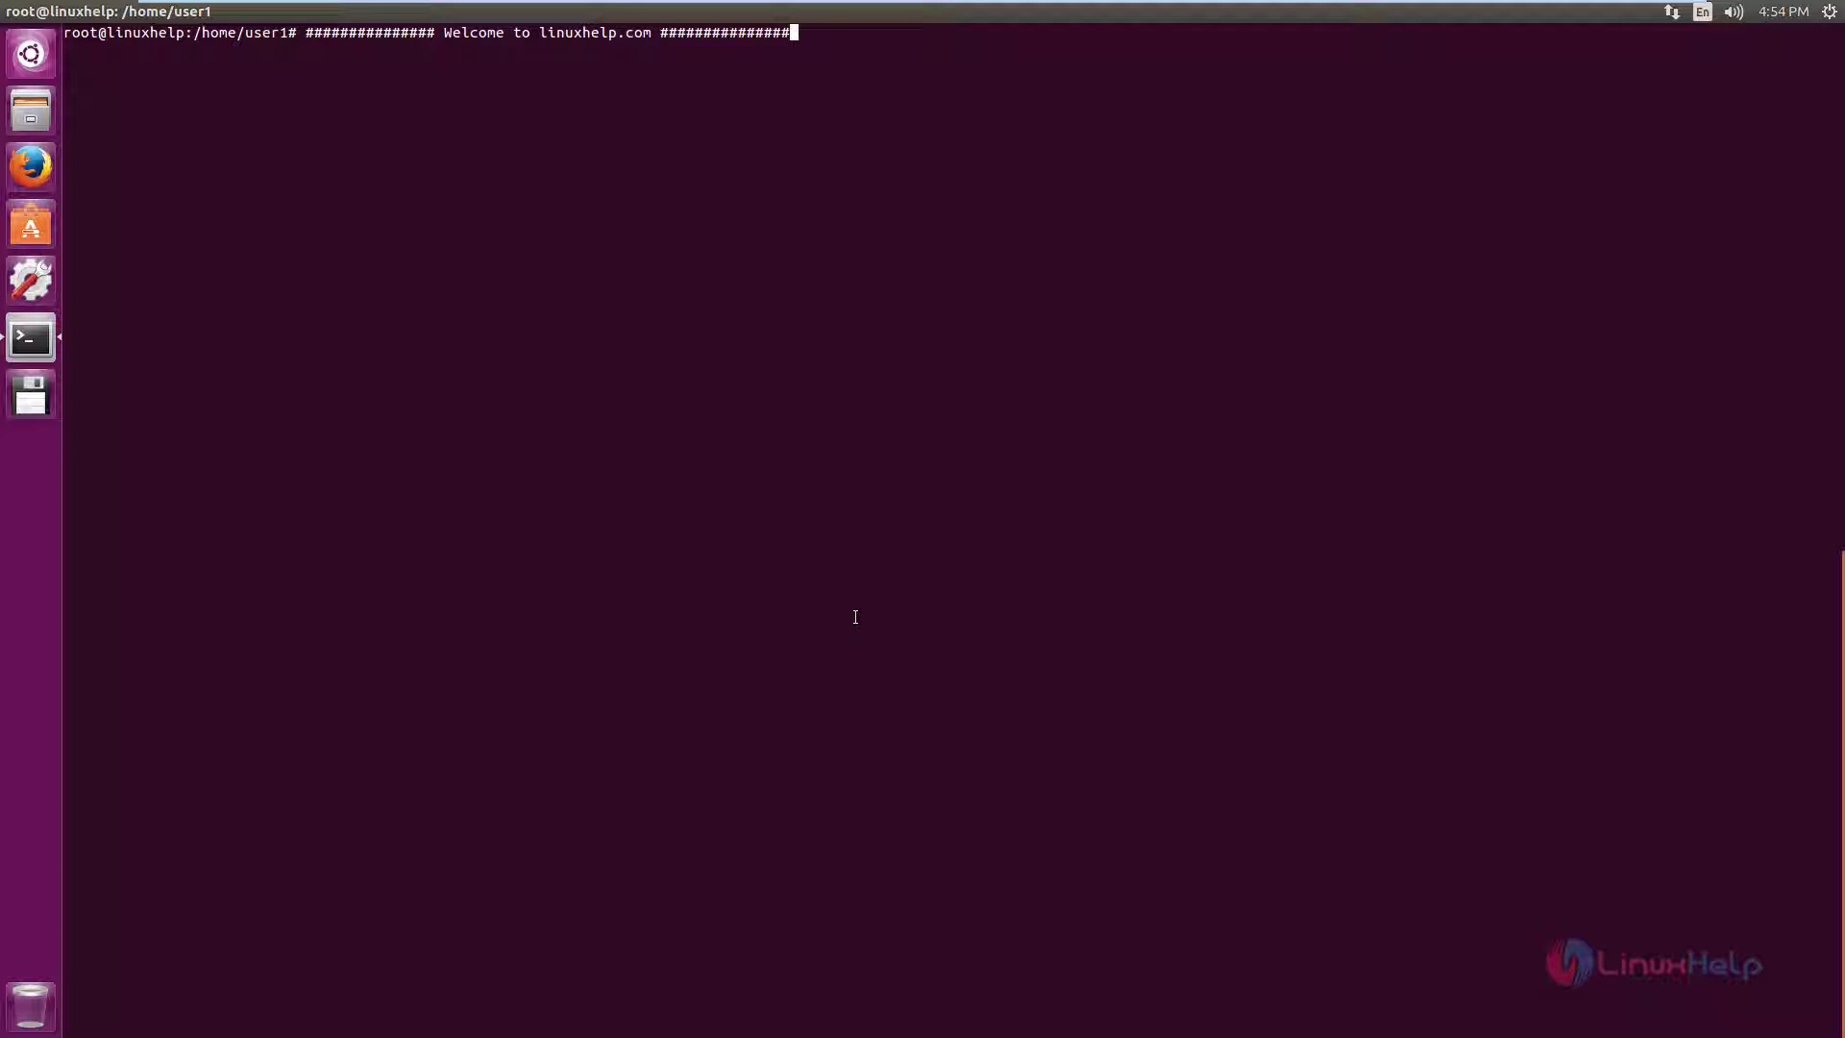
# Add the ppa:mjasnik/ppa repository with add-apt-repository and confirm, importing its signing key.
pyautogui.hotkey('ctrl', 'u')
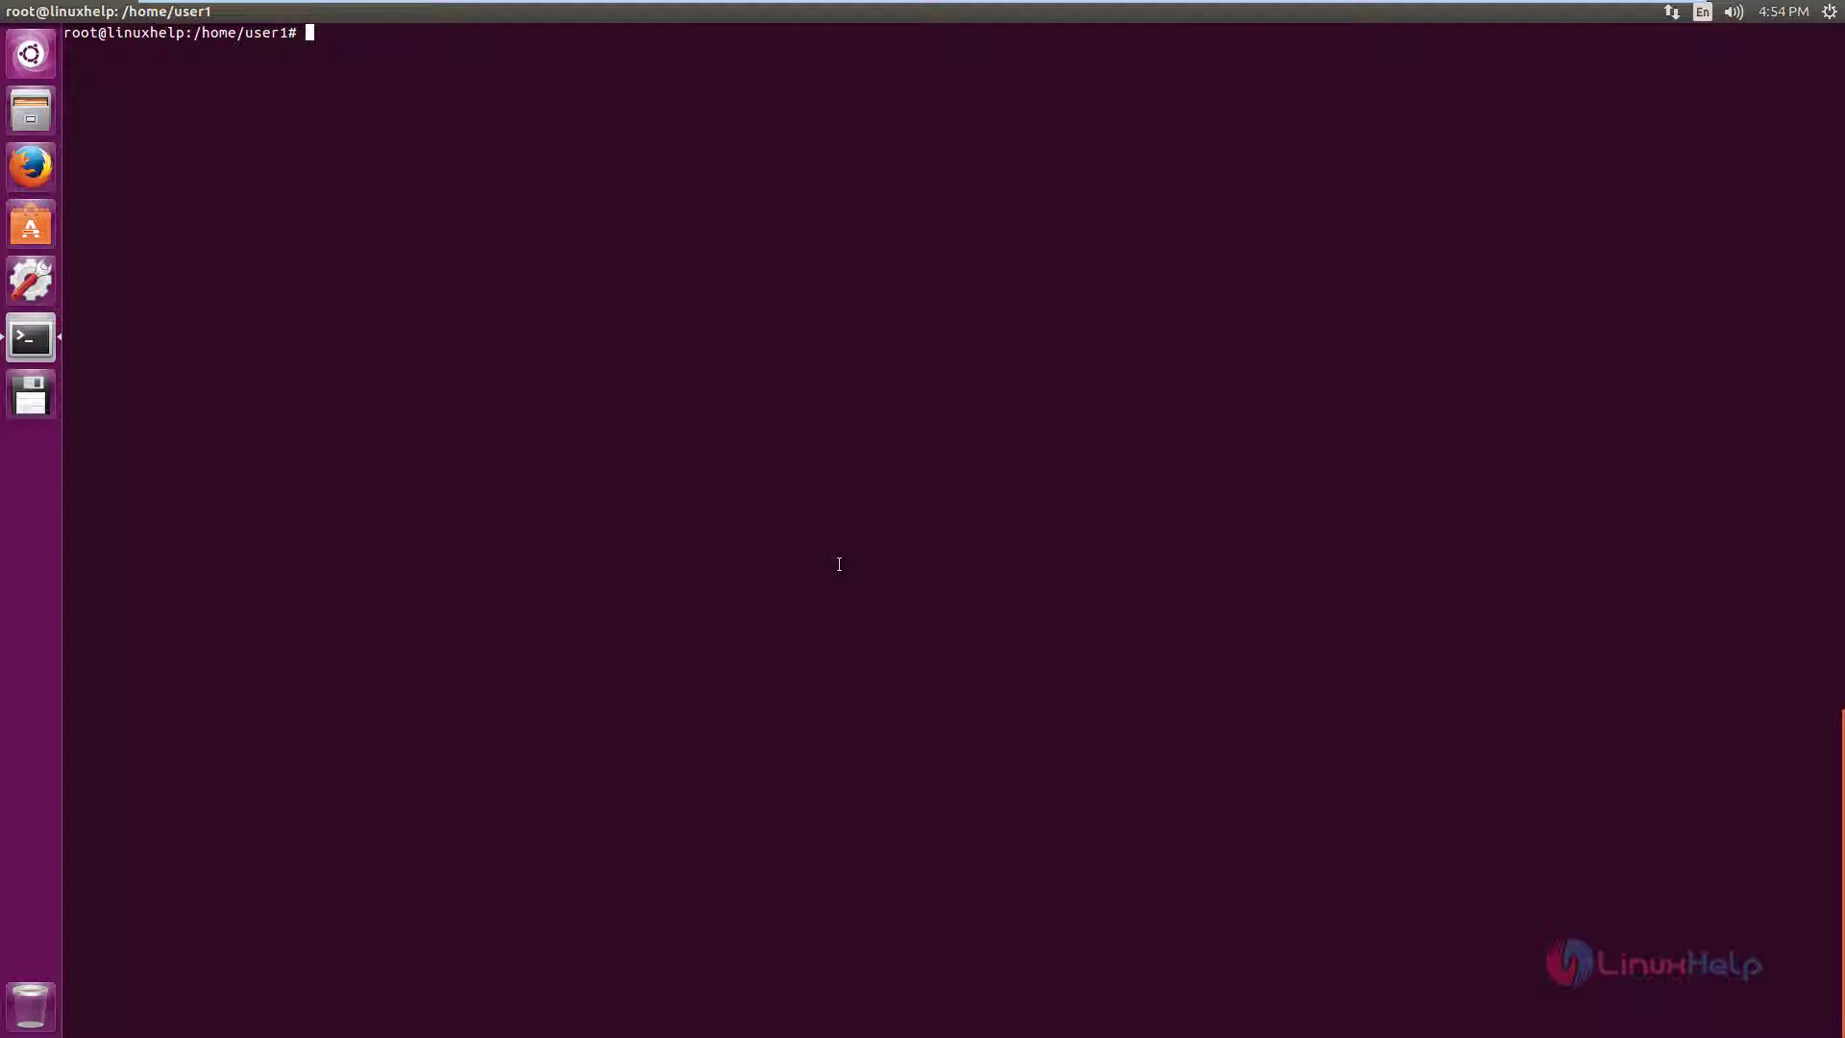
pyautogui.write('add-apt')
pyautogui.write('-rr')
pyautogui.press('BackSpace')
pyautogui.write('e')
pyautogui.write('pository ppa')
pyautogui.write(':')
pyautogui.write('mjasnik')
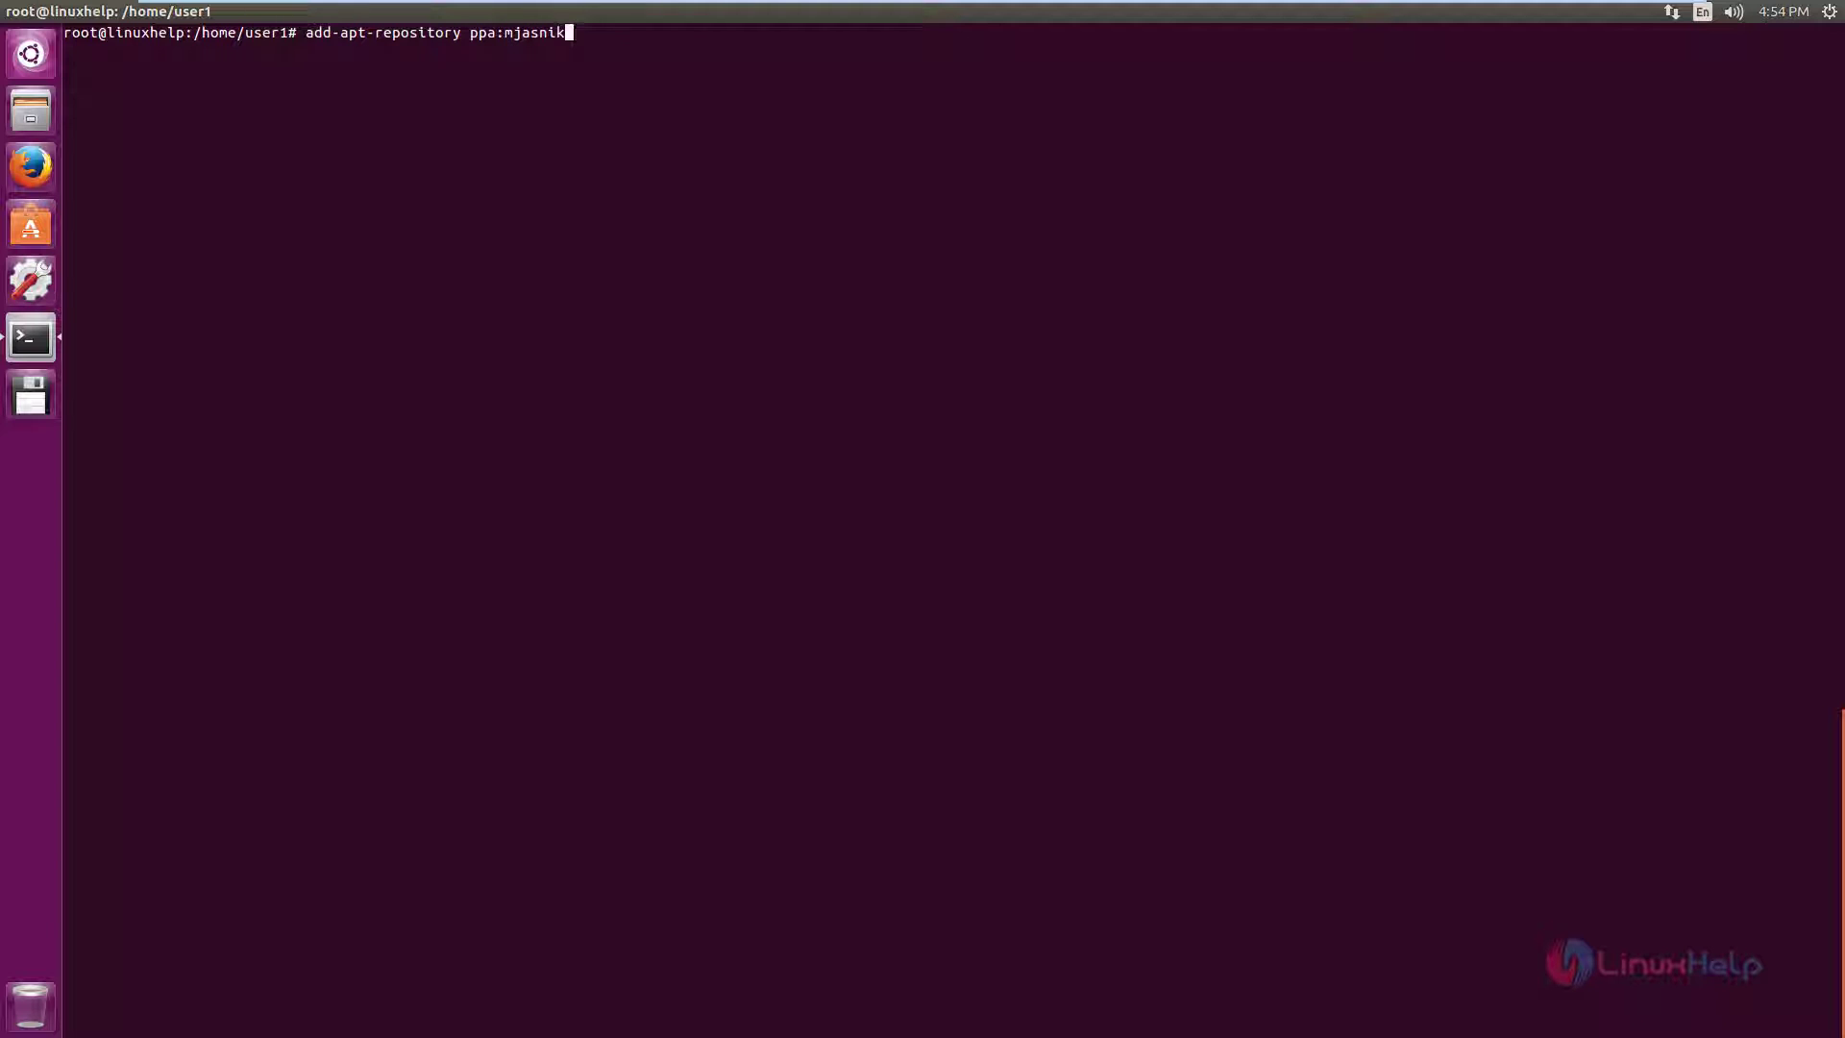
pyautogui.write('/ppa')
pyautogui.press('Return')
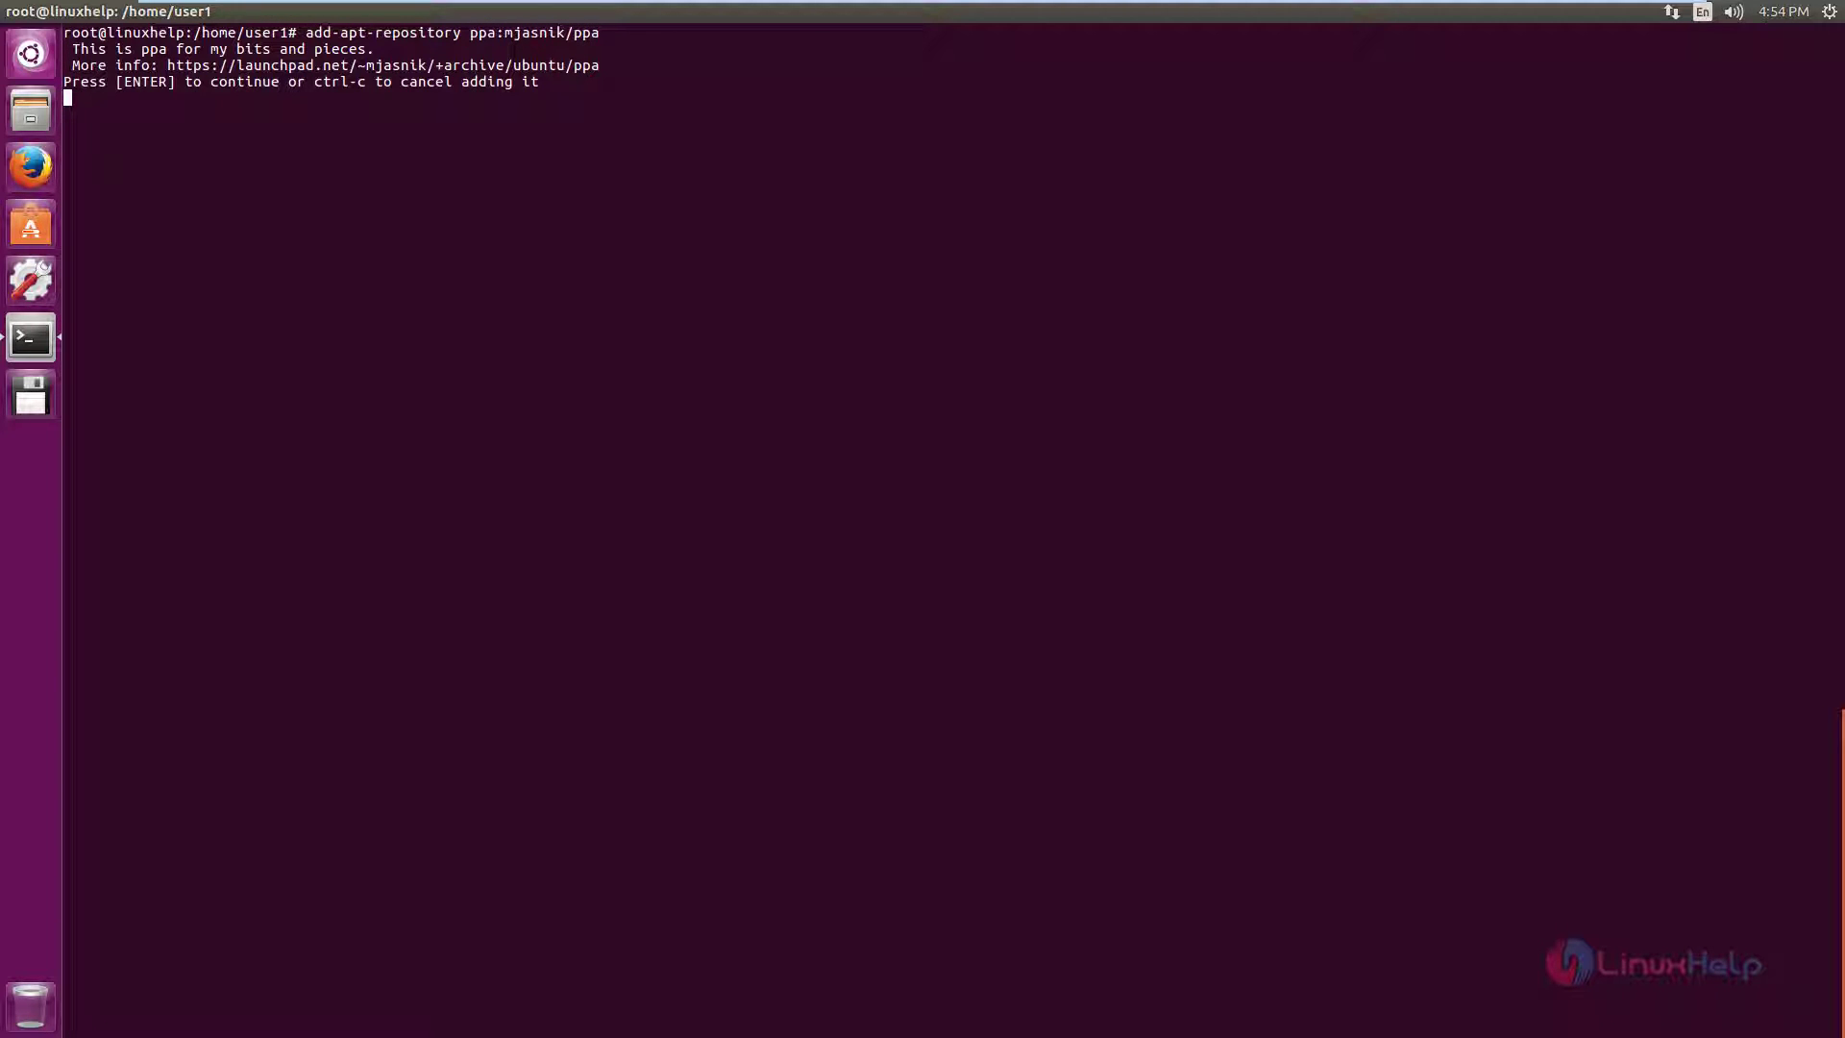
pyautogui.press('Return')
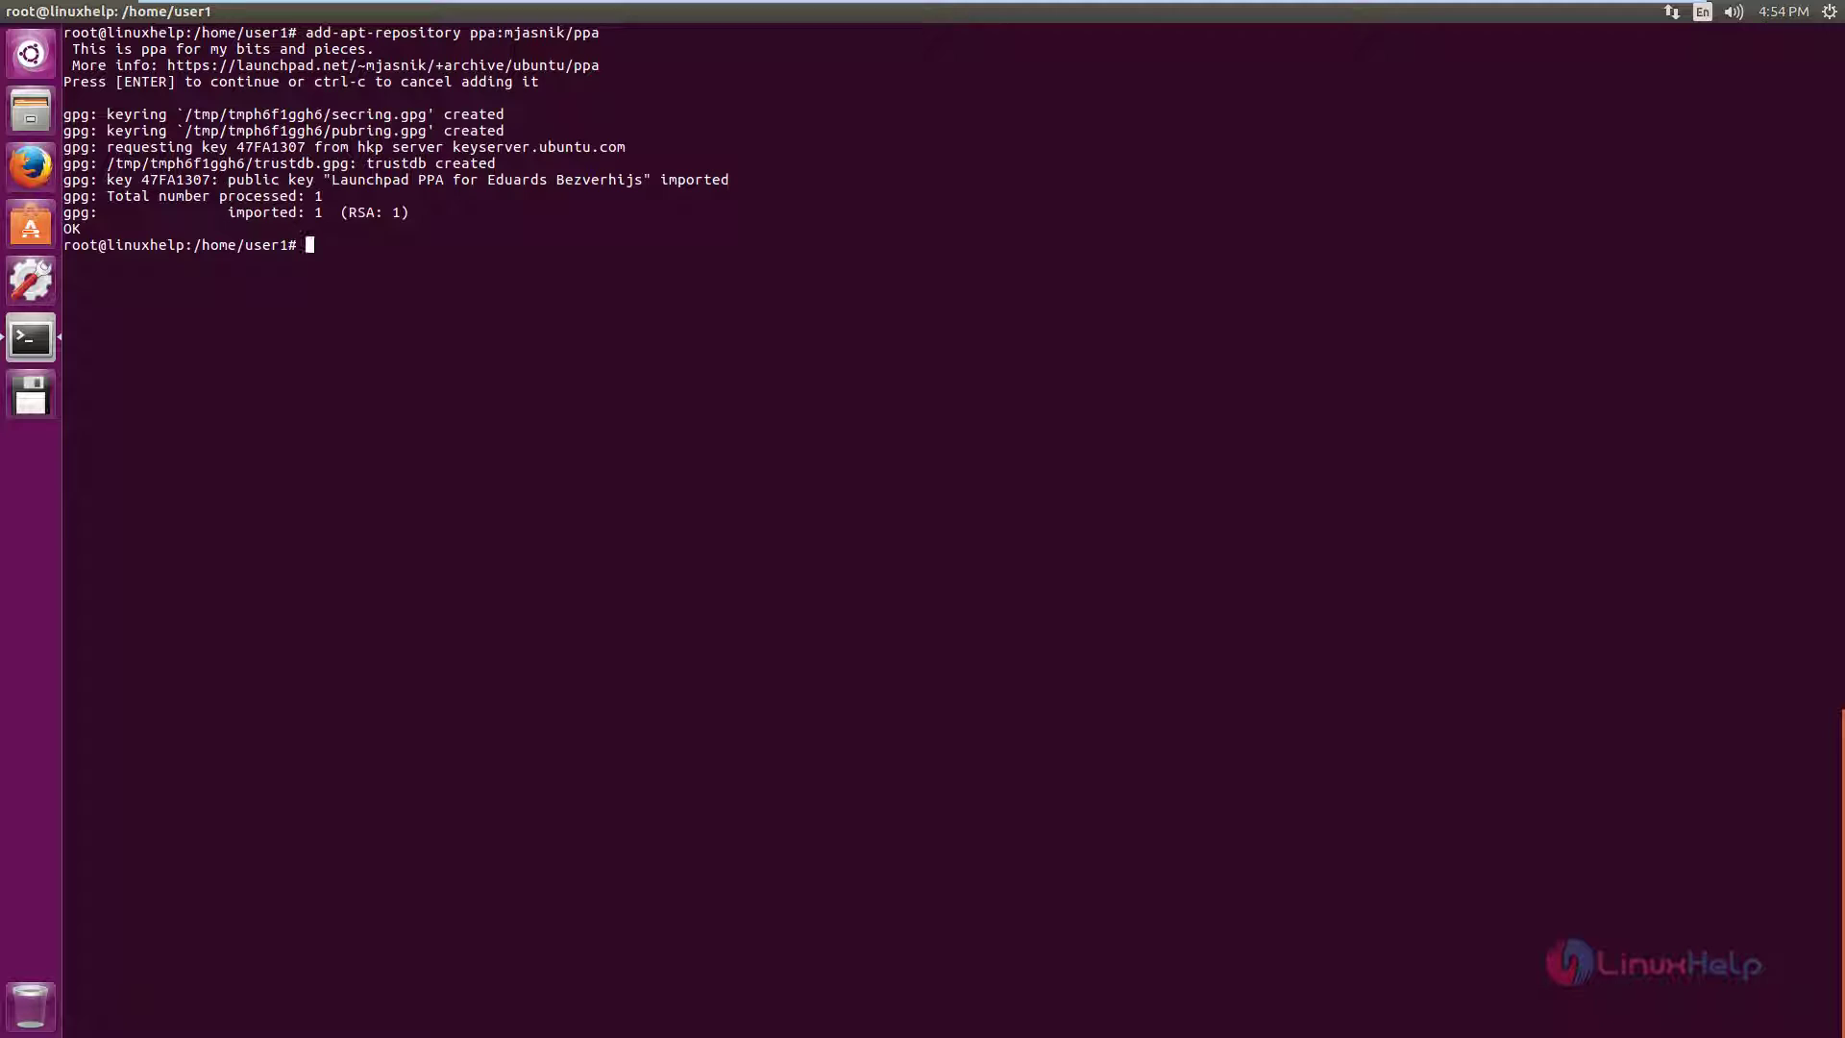
pyautogui.write('apt-get ')
pyautogui.write('update')
# Run apt-get update, then apt-get install timekpr, answering 'y' to install it with dependencies.
pyautogui.press('Return')
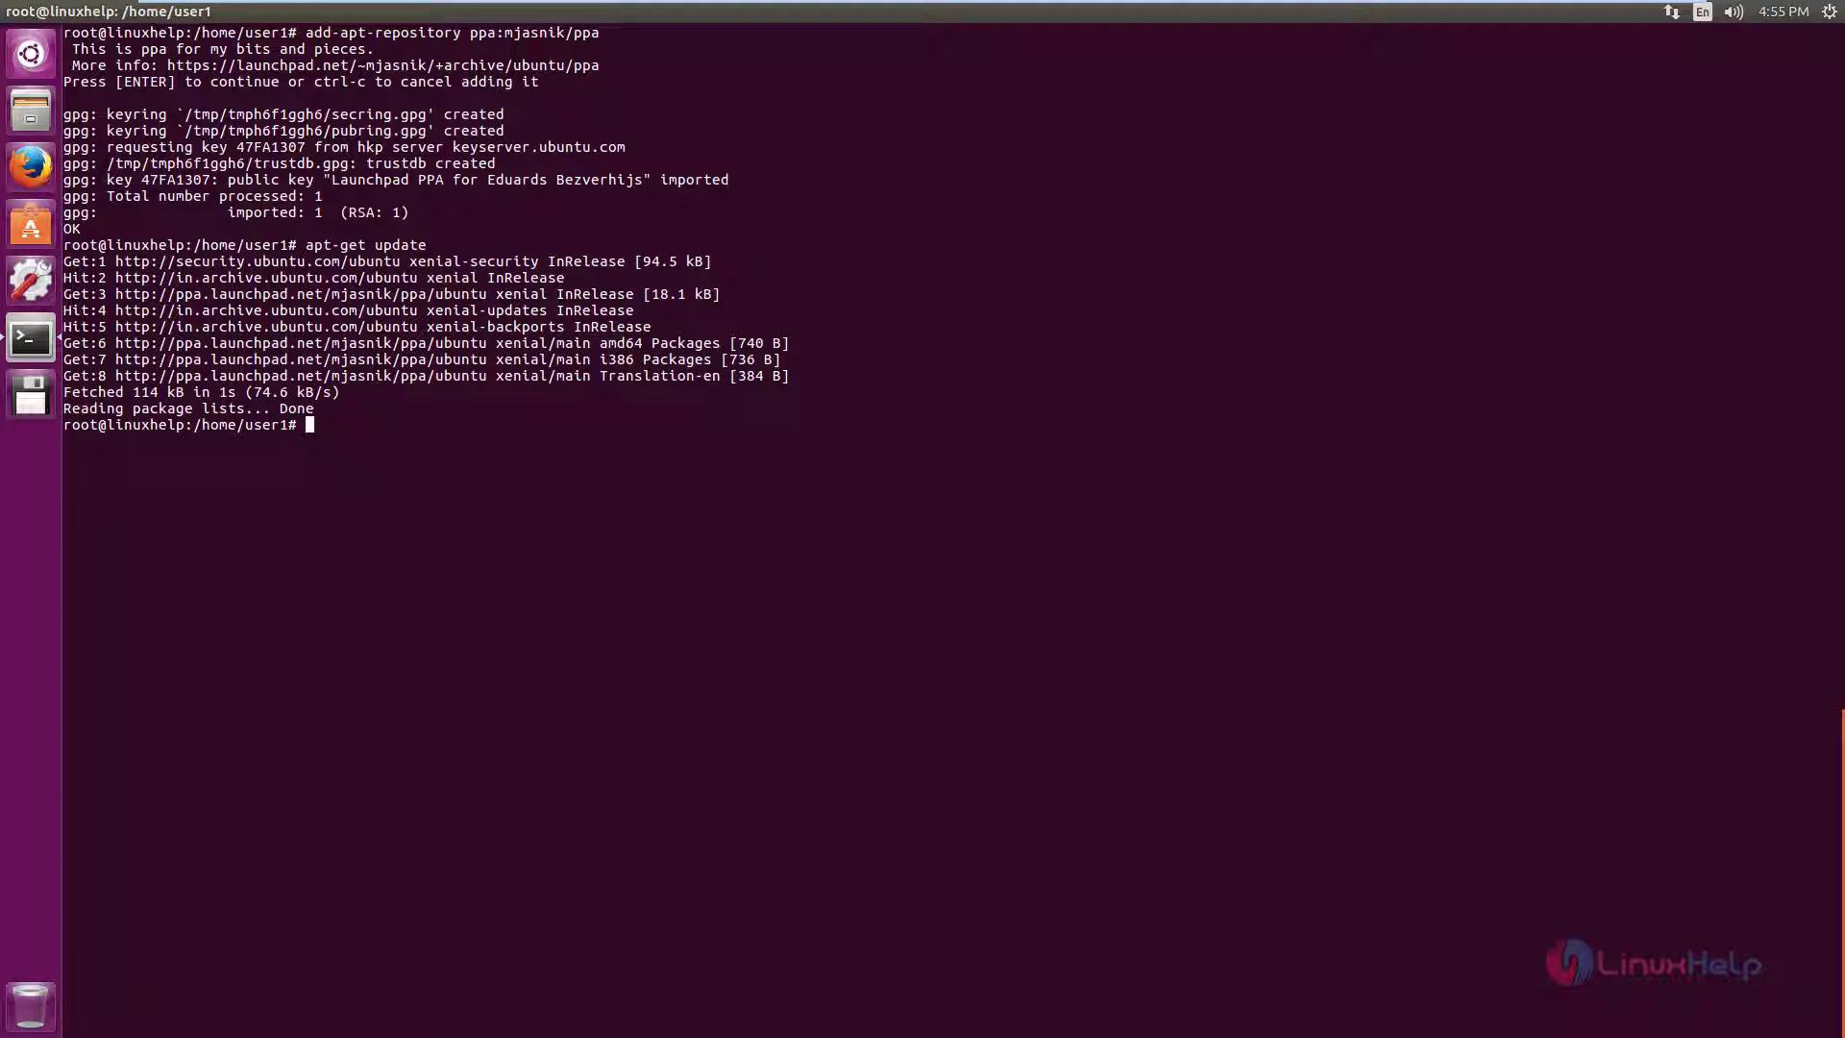
pyautogui.write('apt-get inst')
pyautogui.write('all timek')
pyautogui.write('pr')
pyautogui.press('Return')
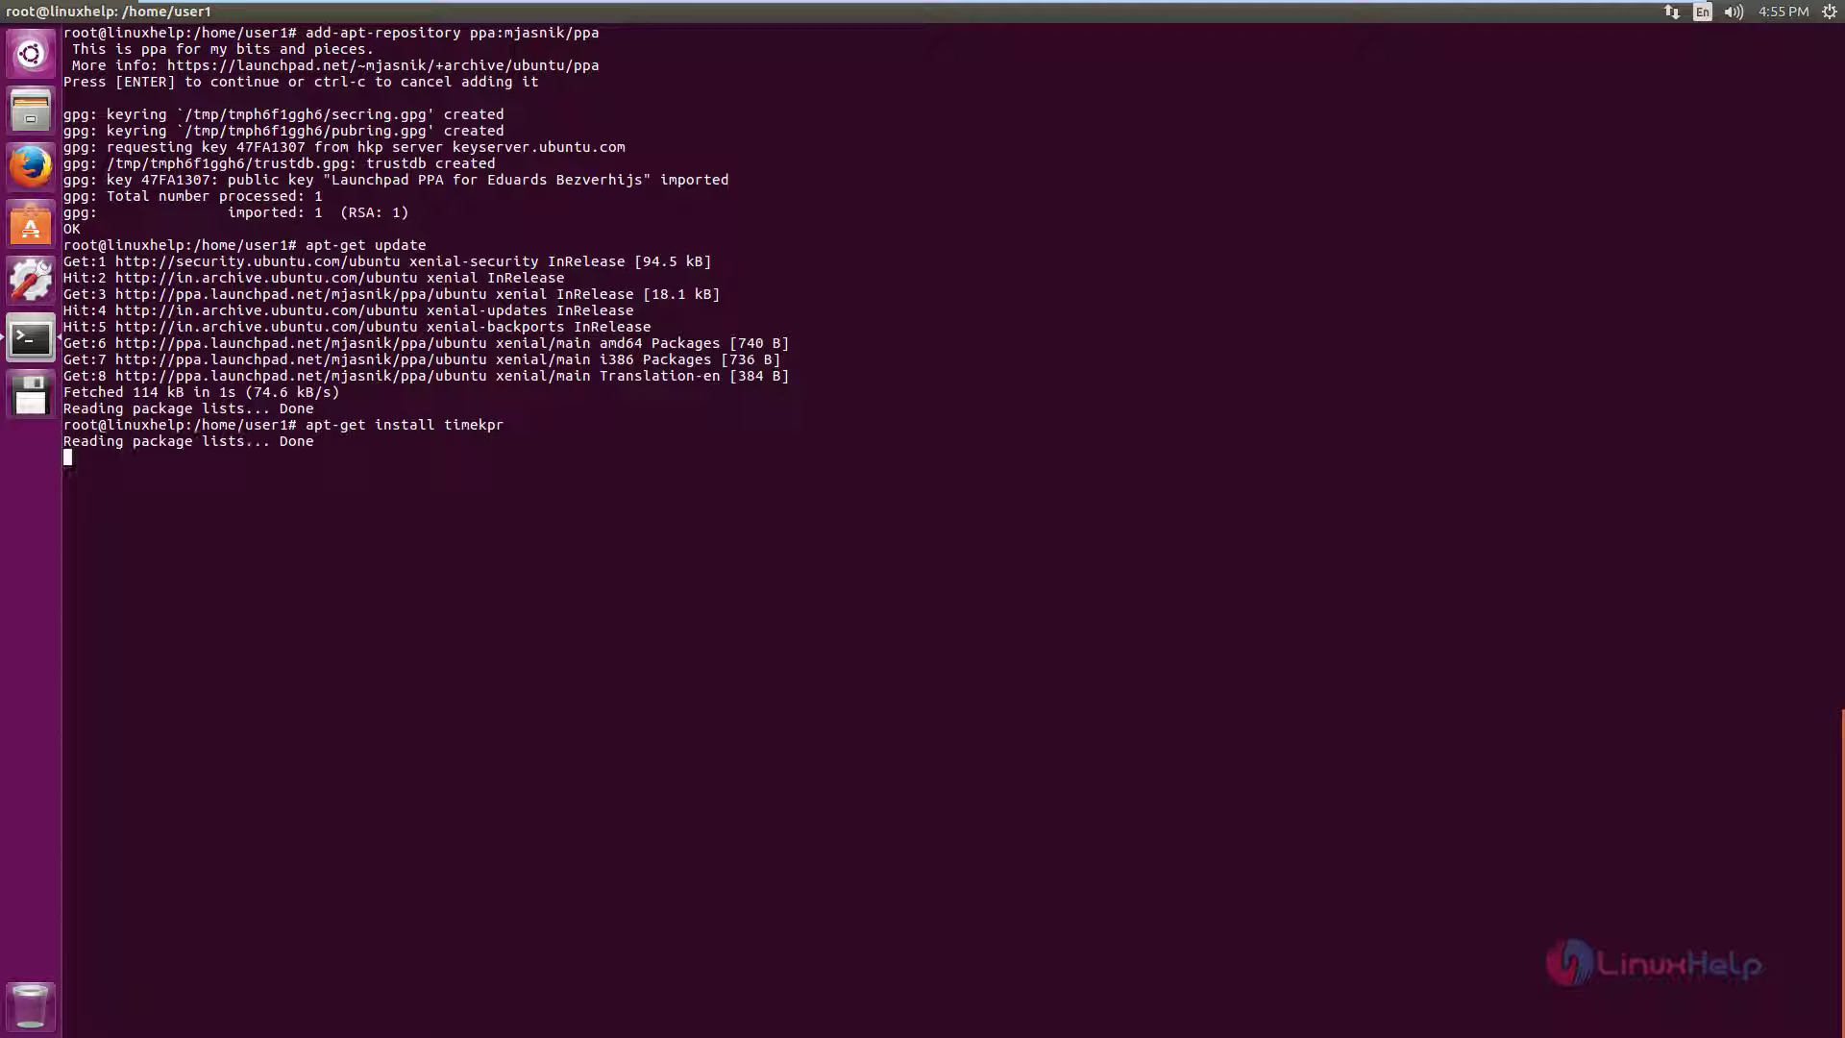
pyautogui.write('y')
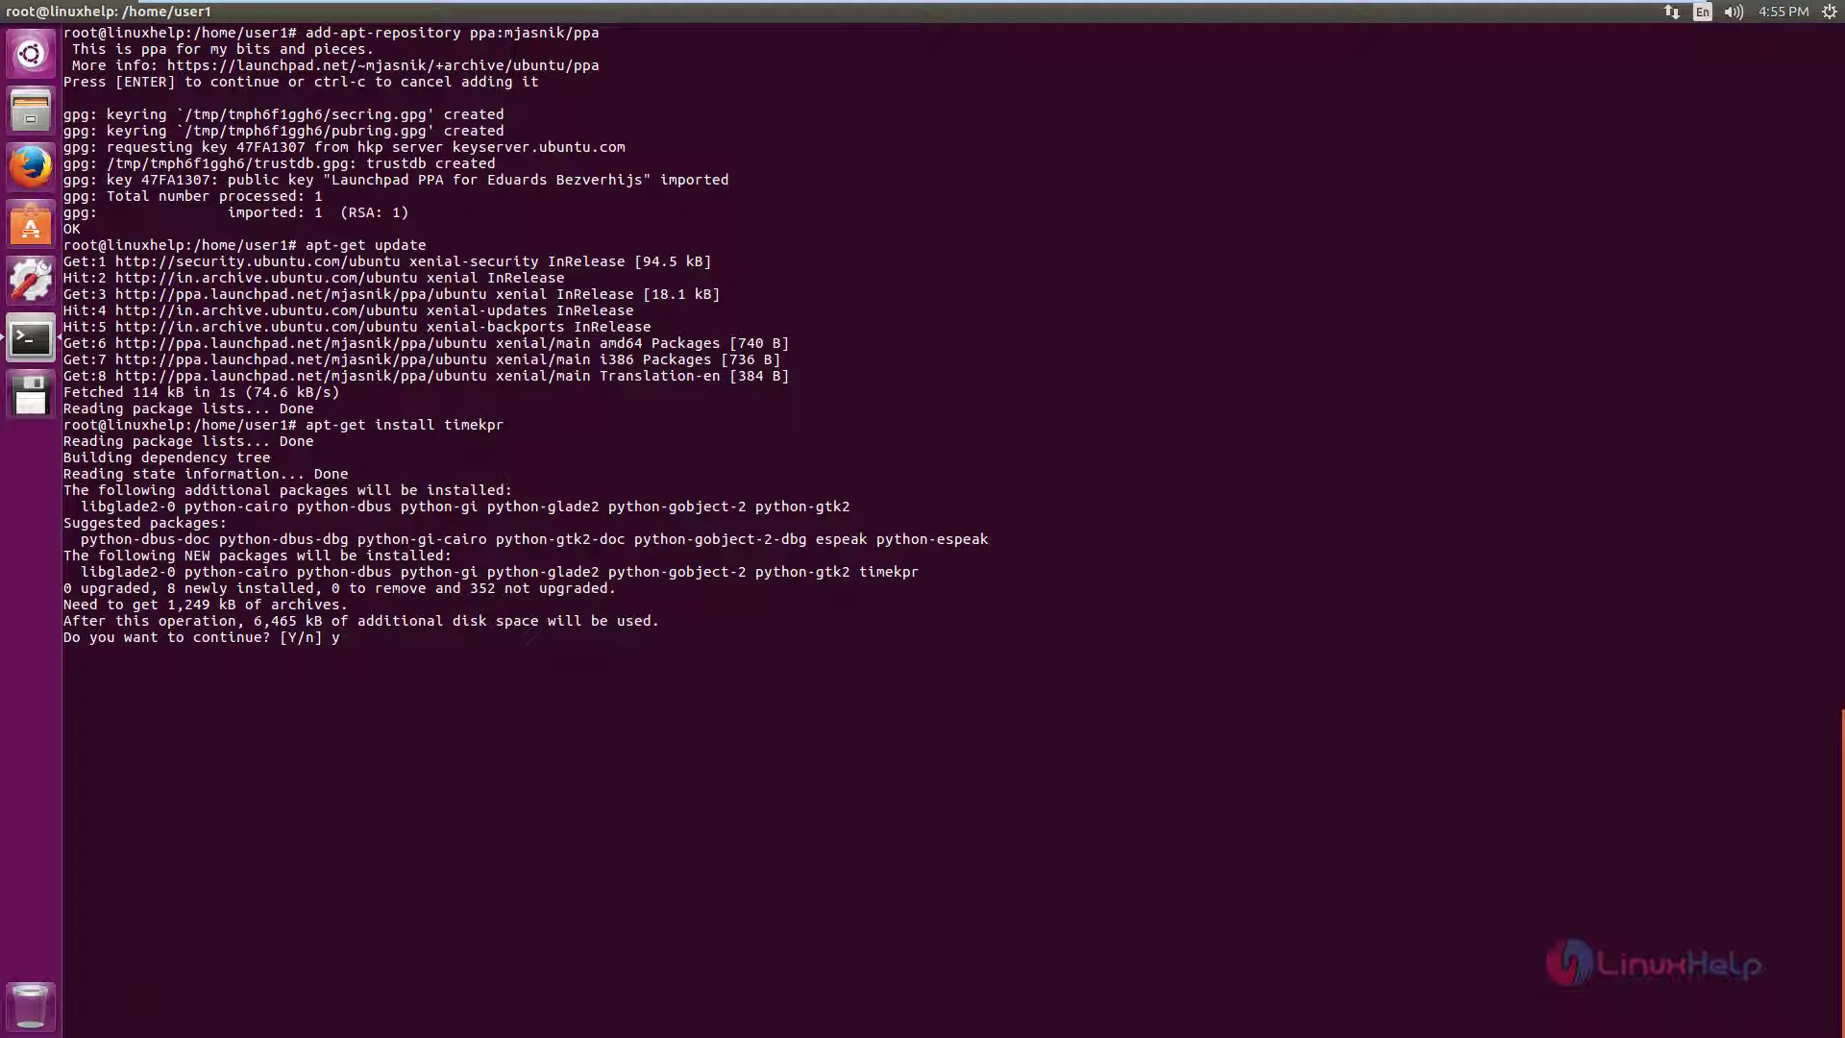
pyautogui.press('Return')
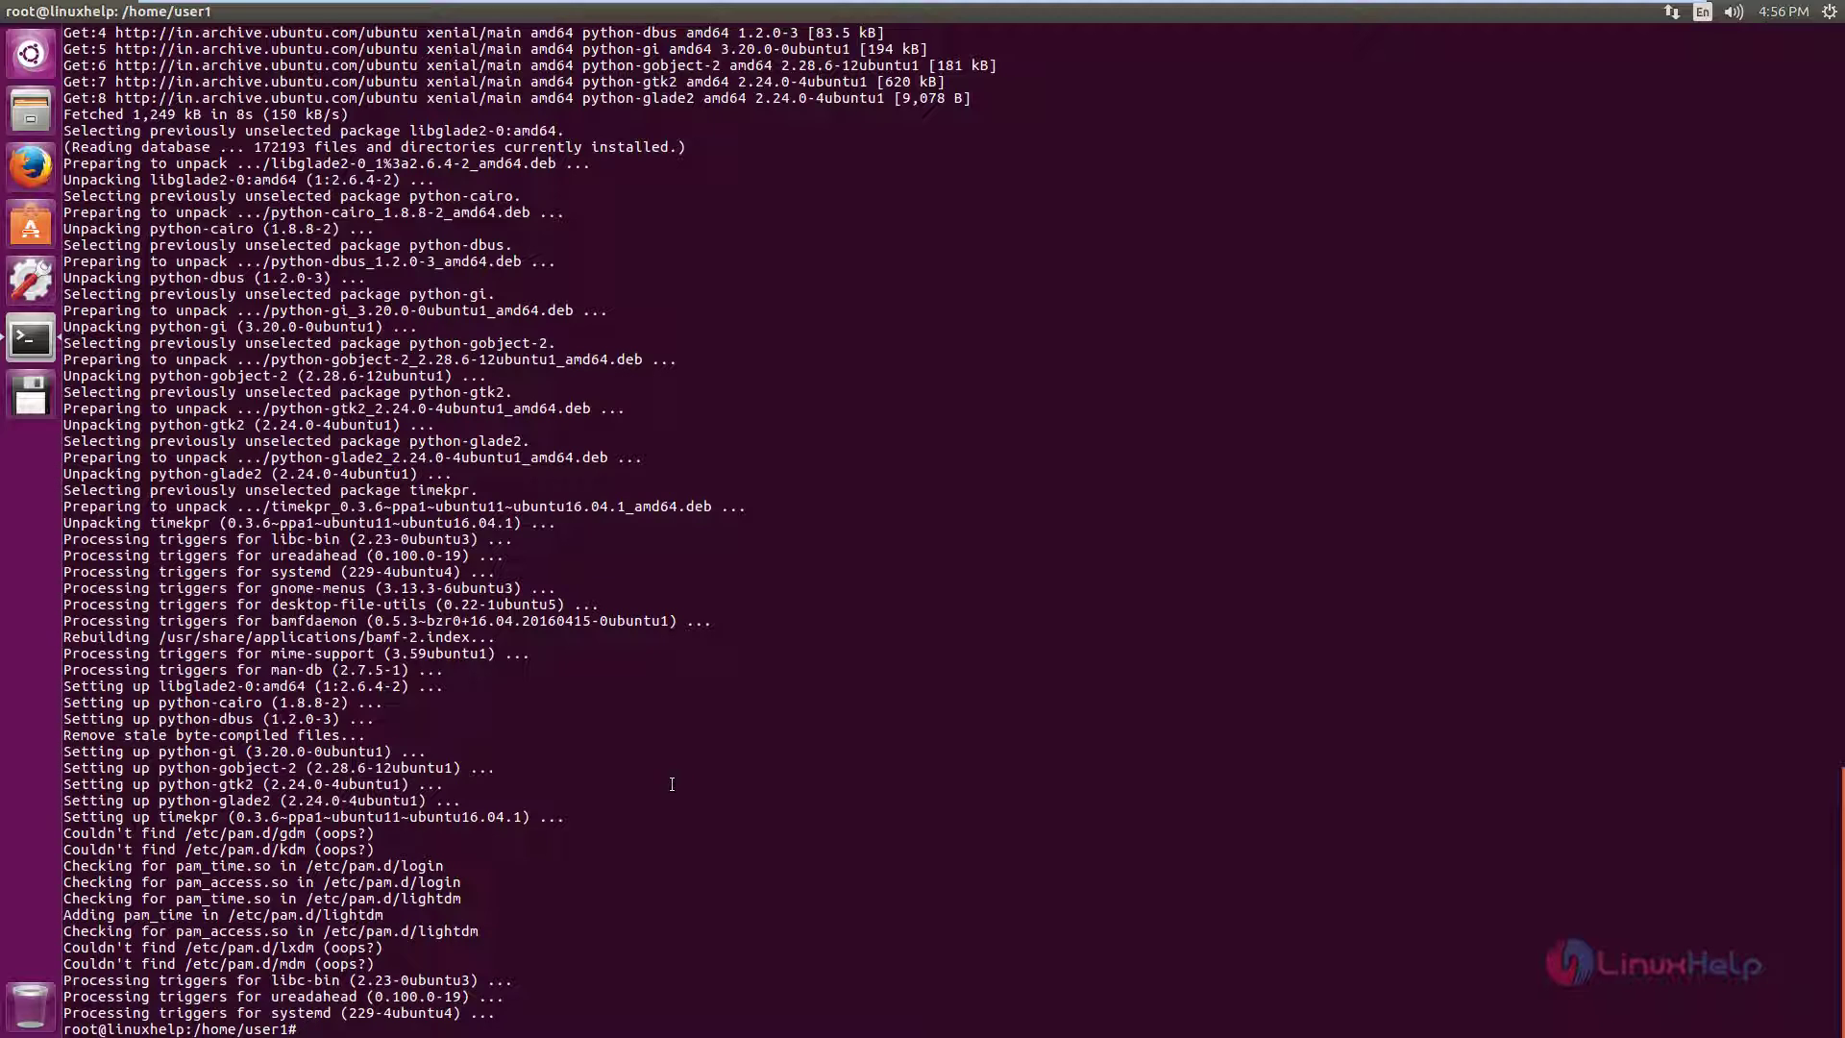
pyautogui.click(1830, 14)
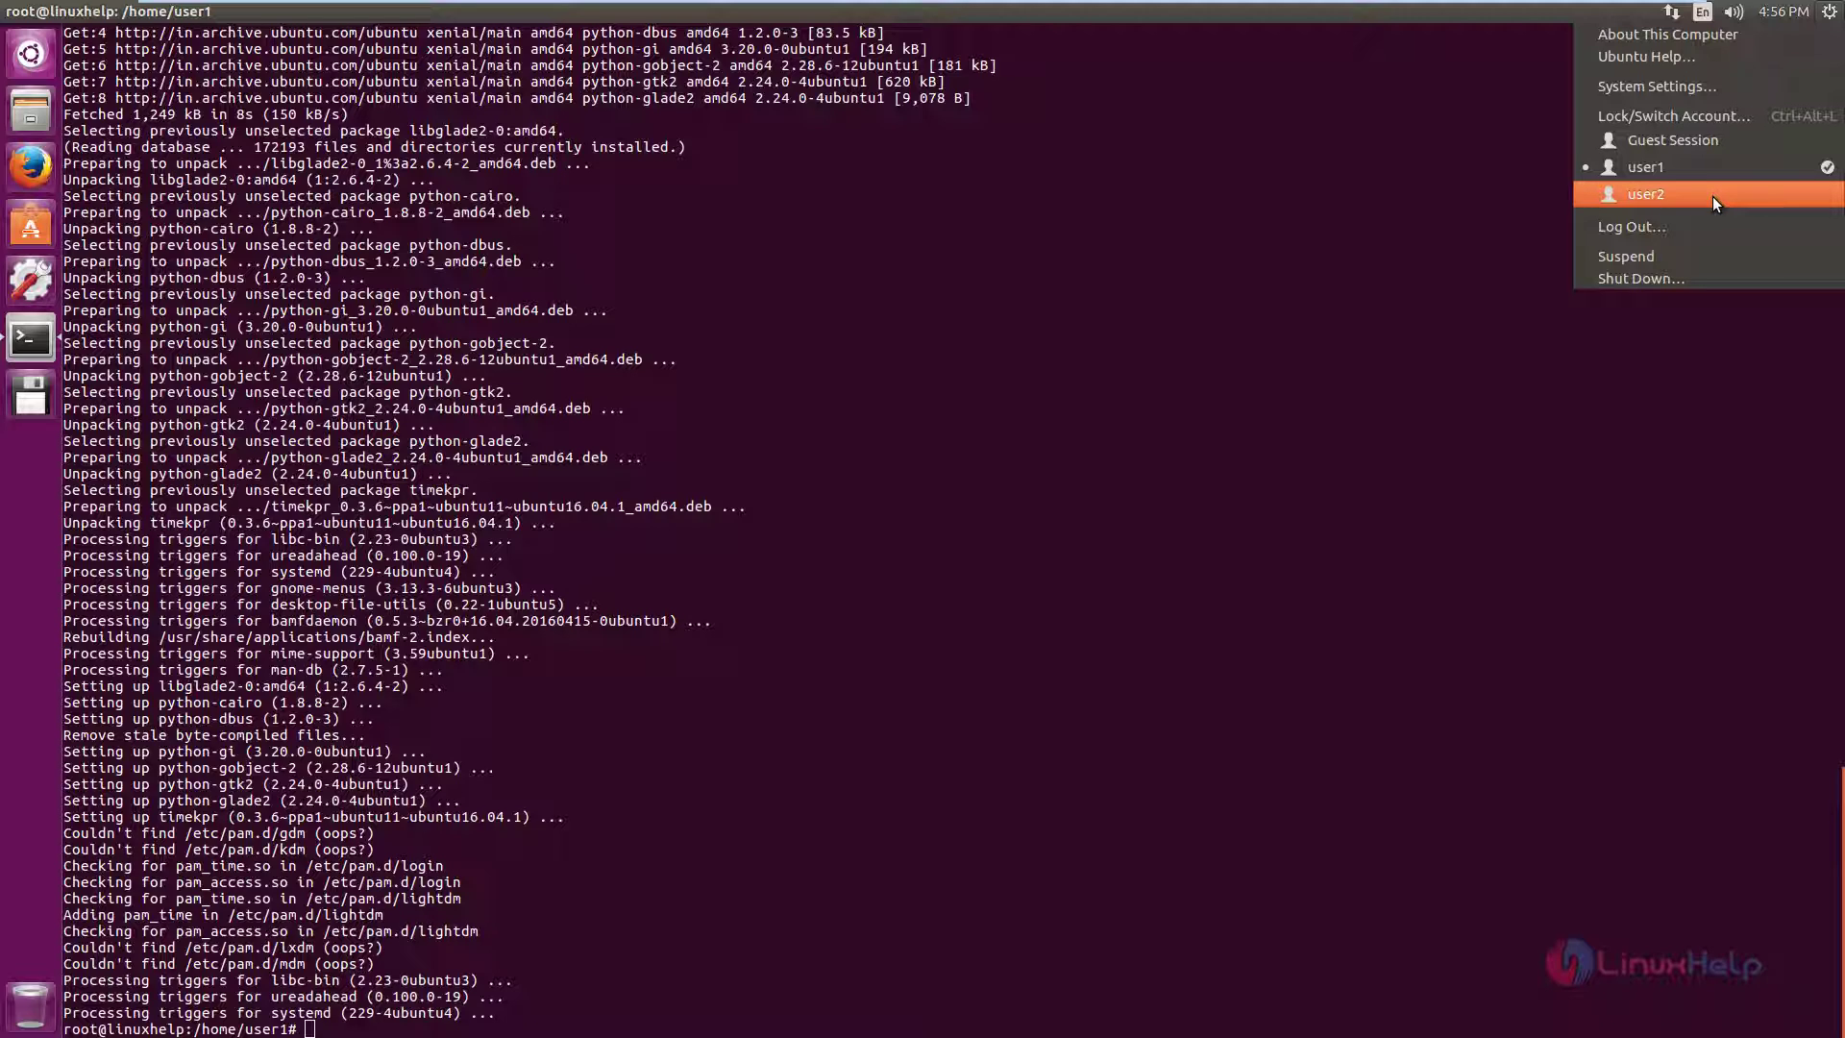
# Launch timekpr-gui and select user2, showing 1440 minutes left and the account unlocked.
pyautogui.click(590, 823)
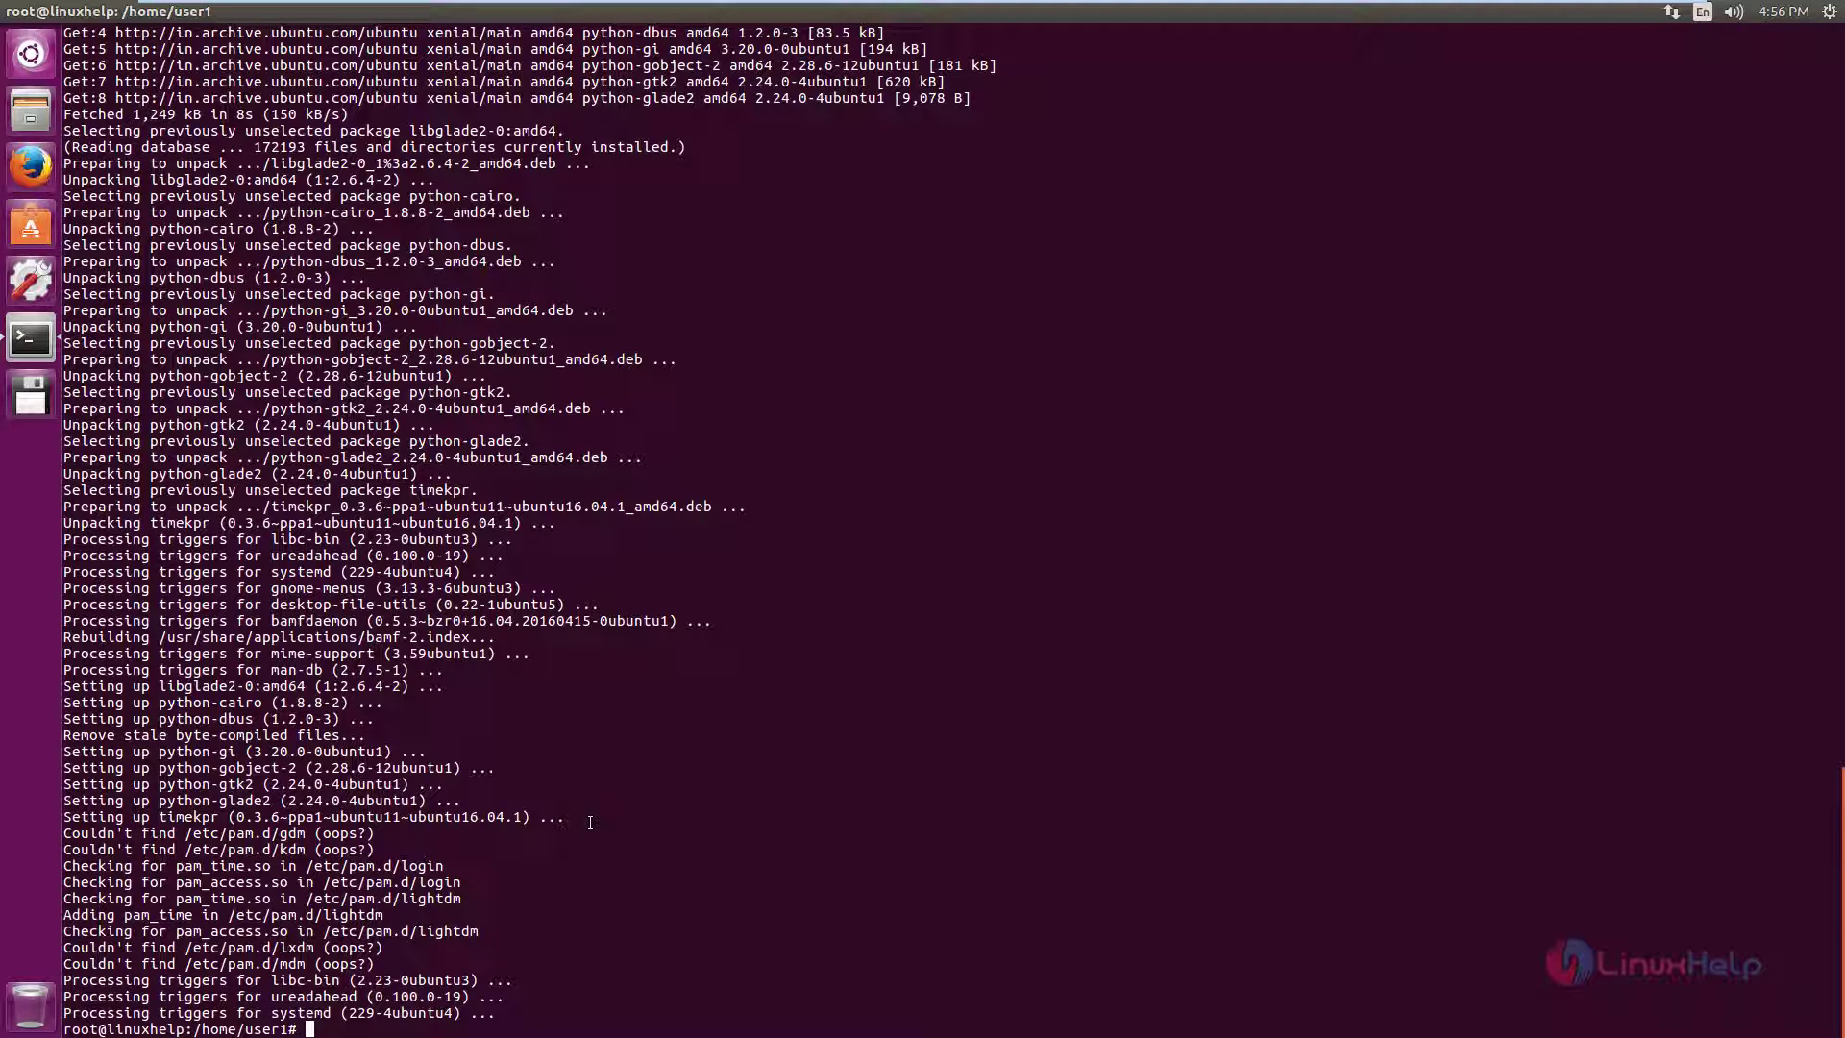
pyautogui.write('ti')
pyautogui.write('mekpr')
pyautogui.write('-gui')
pyautogui.press('Return')
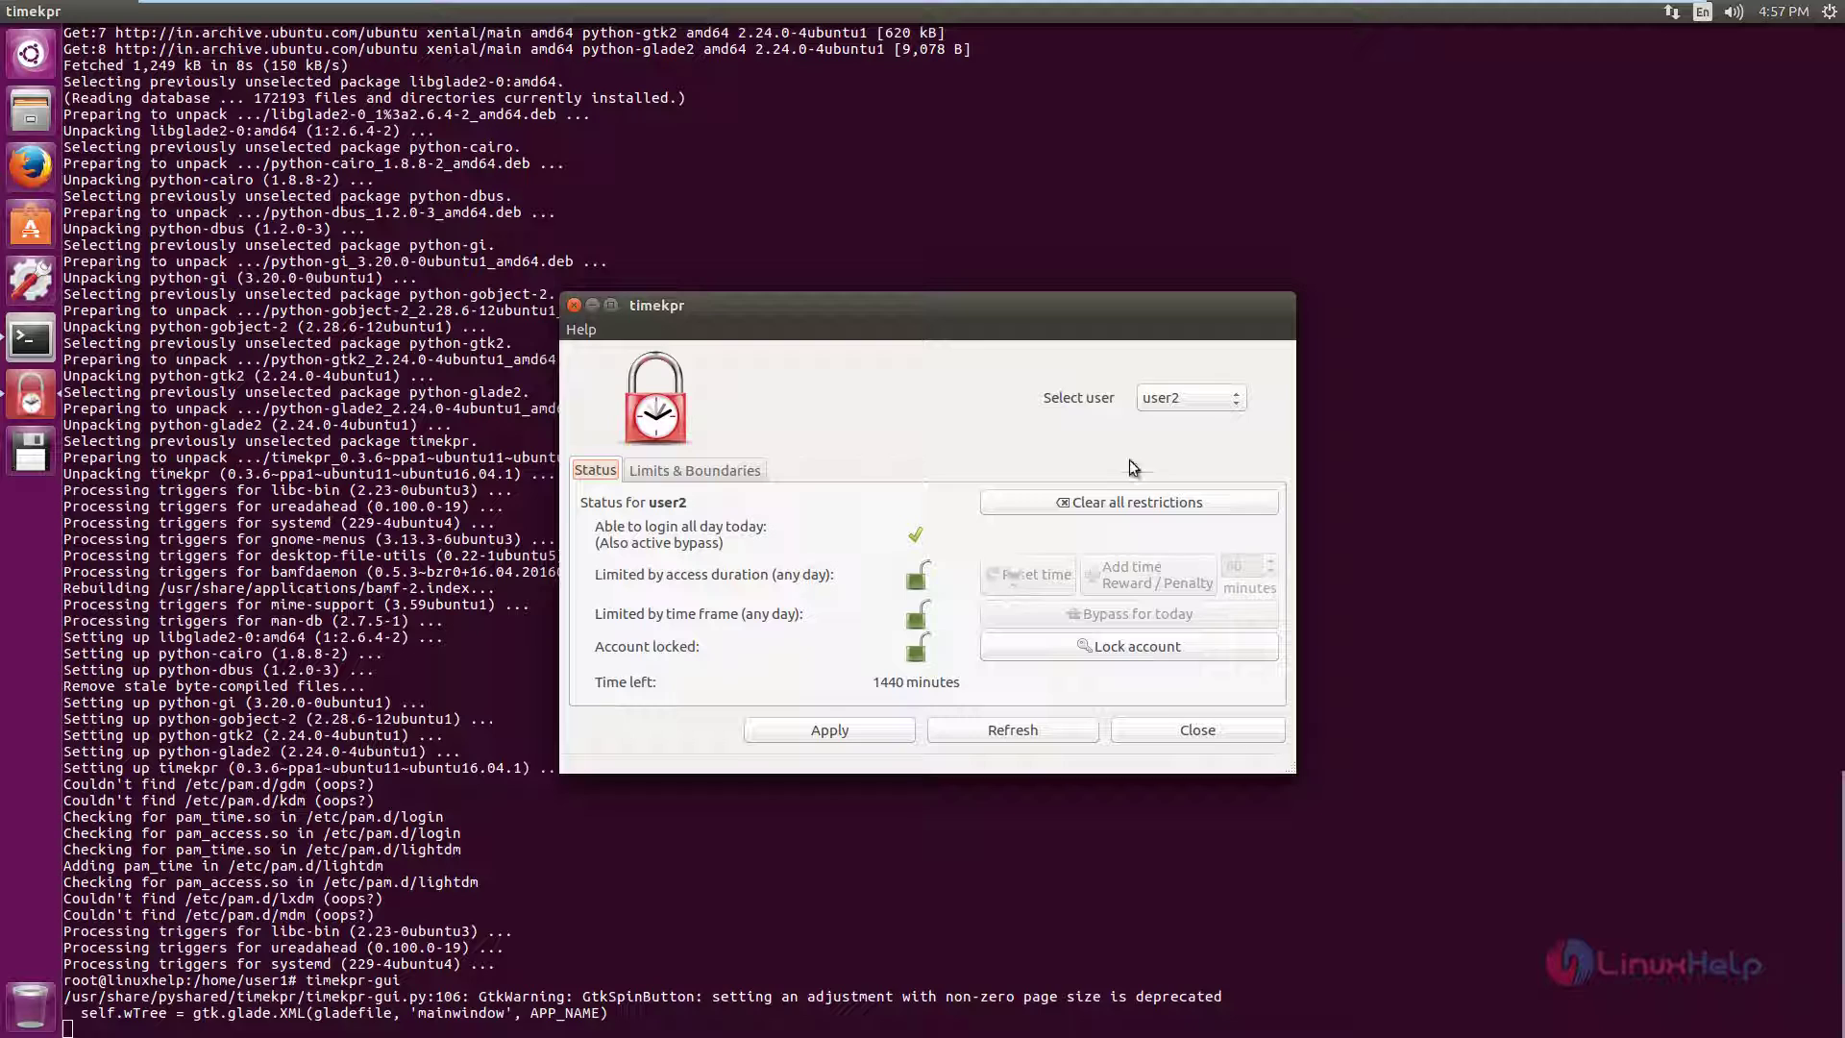
pyautogui.click(1207, 401)
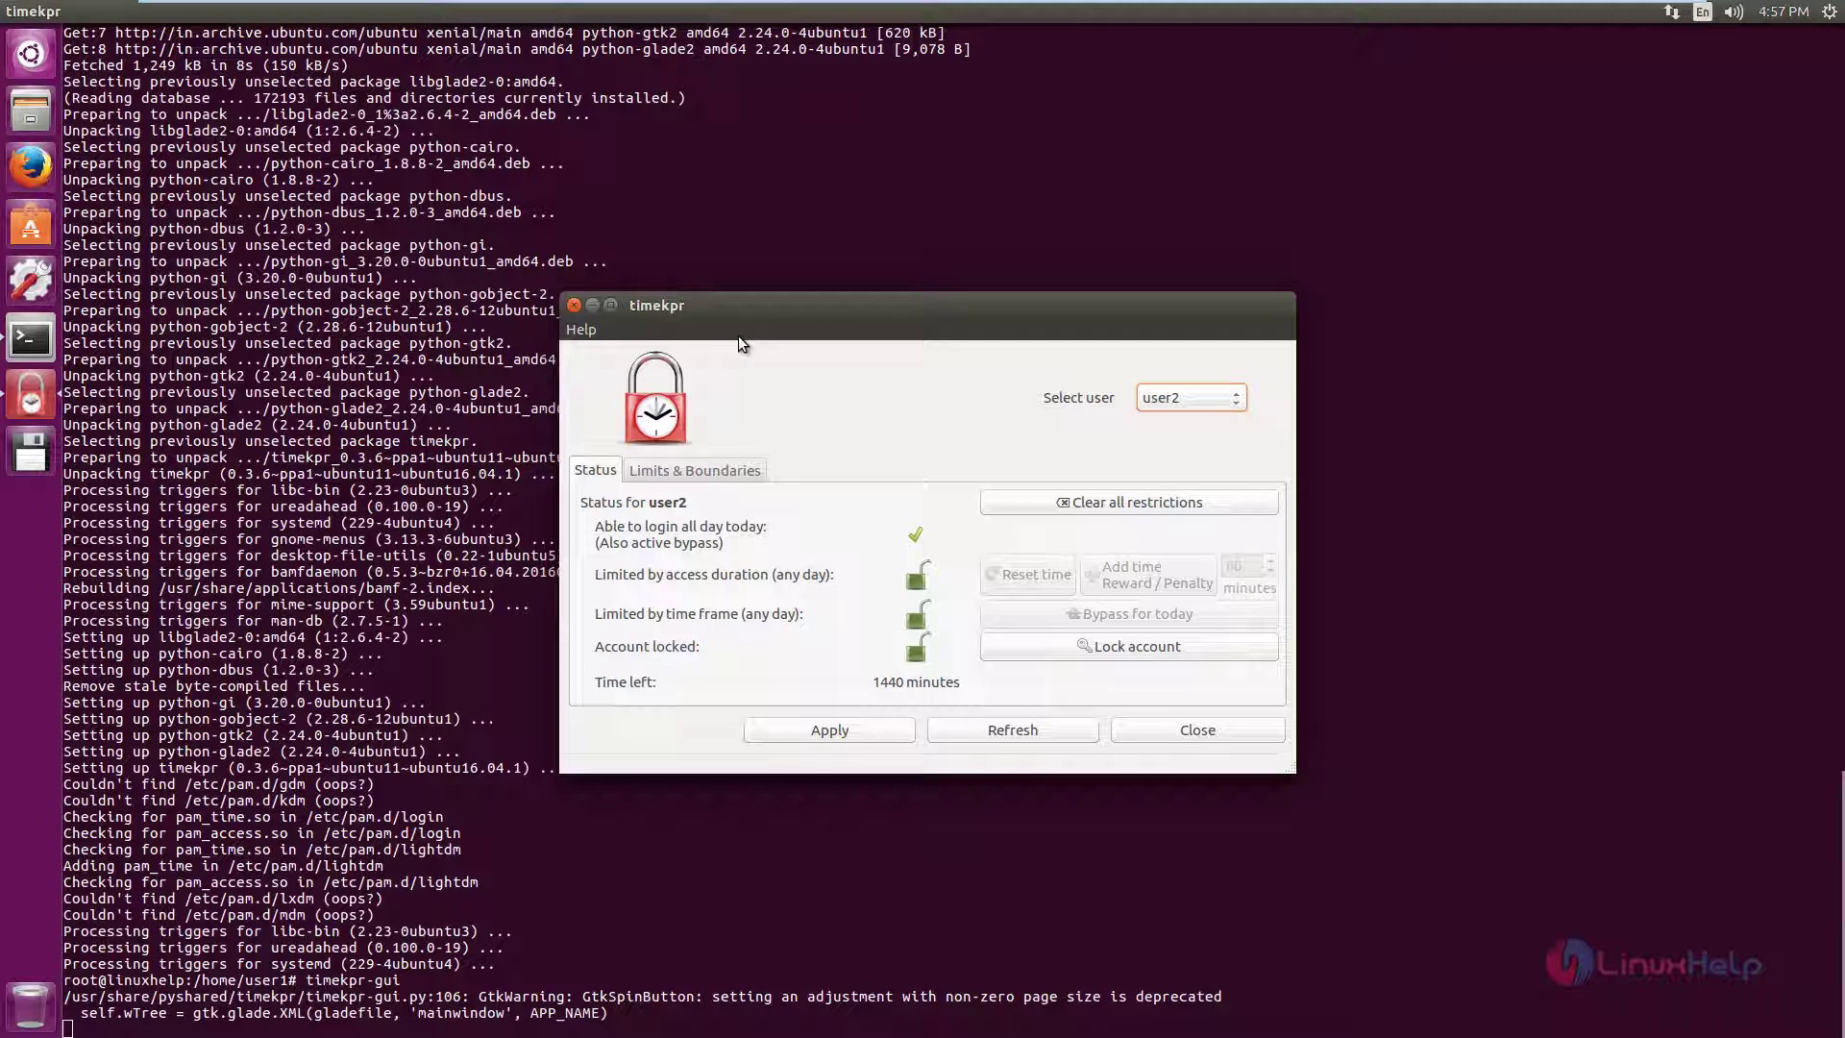
pyautogui.click(1834, 16)
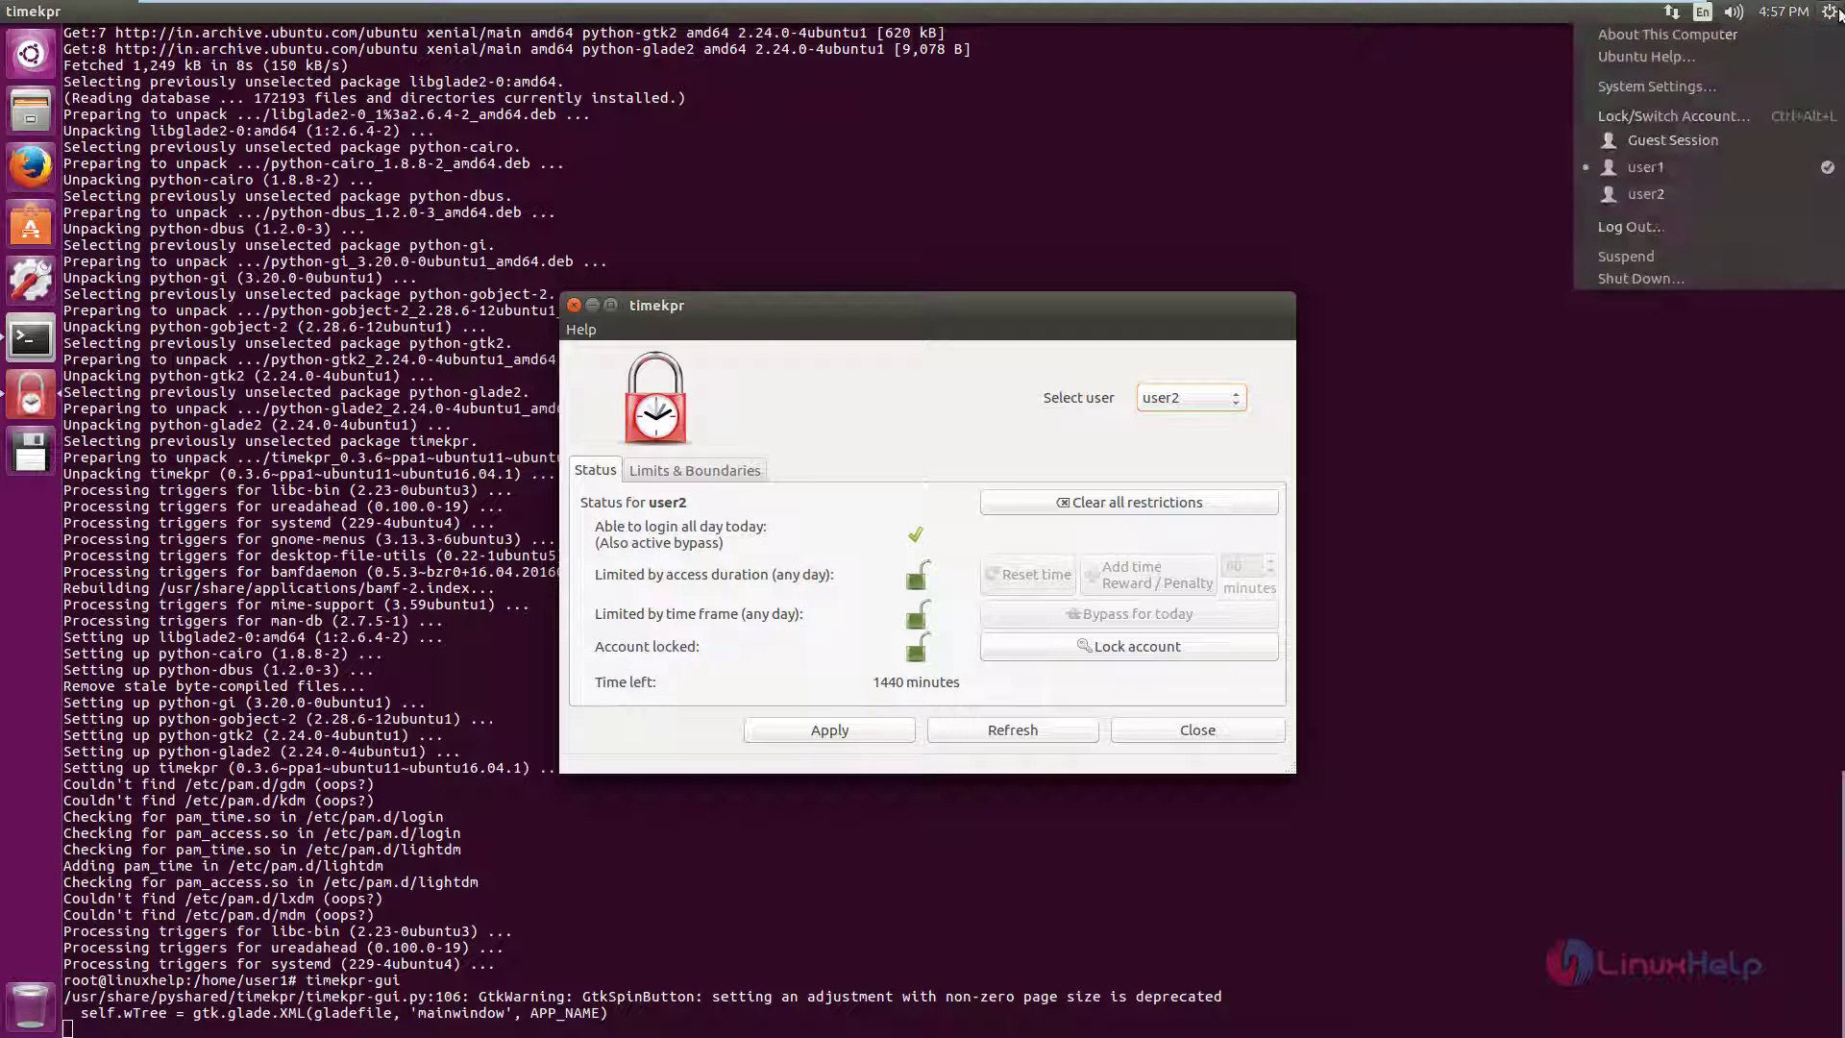
# Switch to user2's session from the gear menu and reach its desktop.
pyautogui.click(1719, 198)
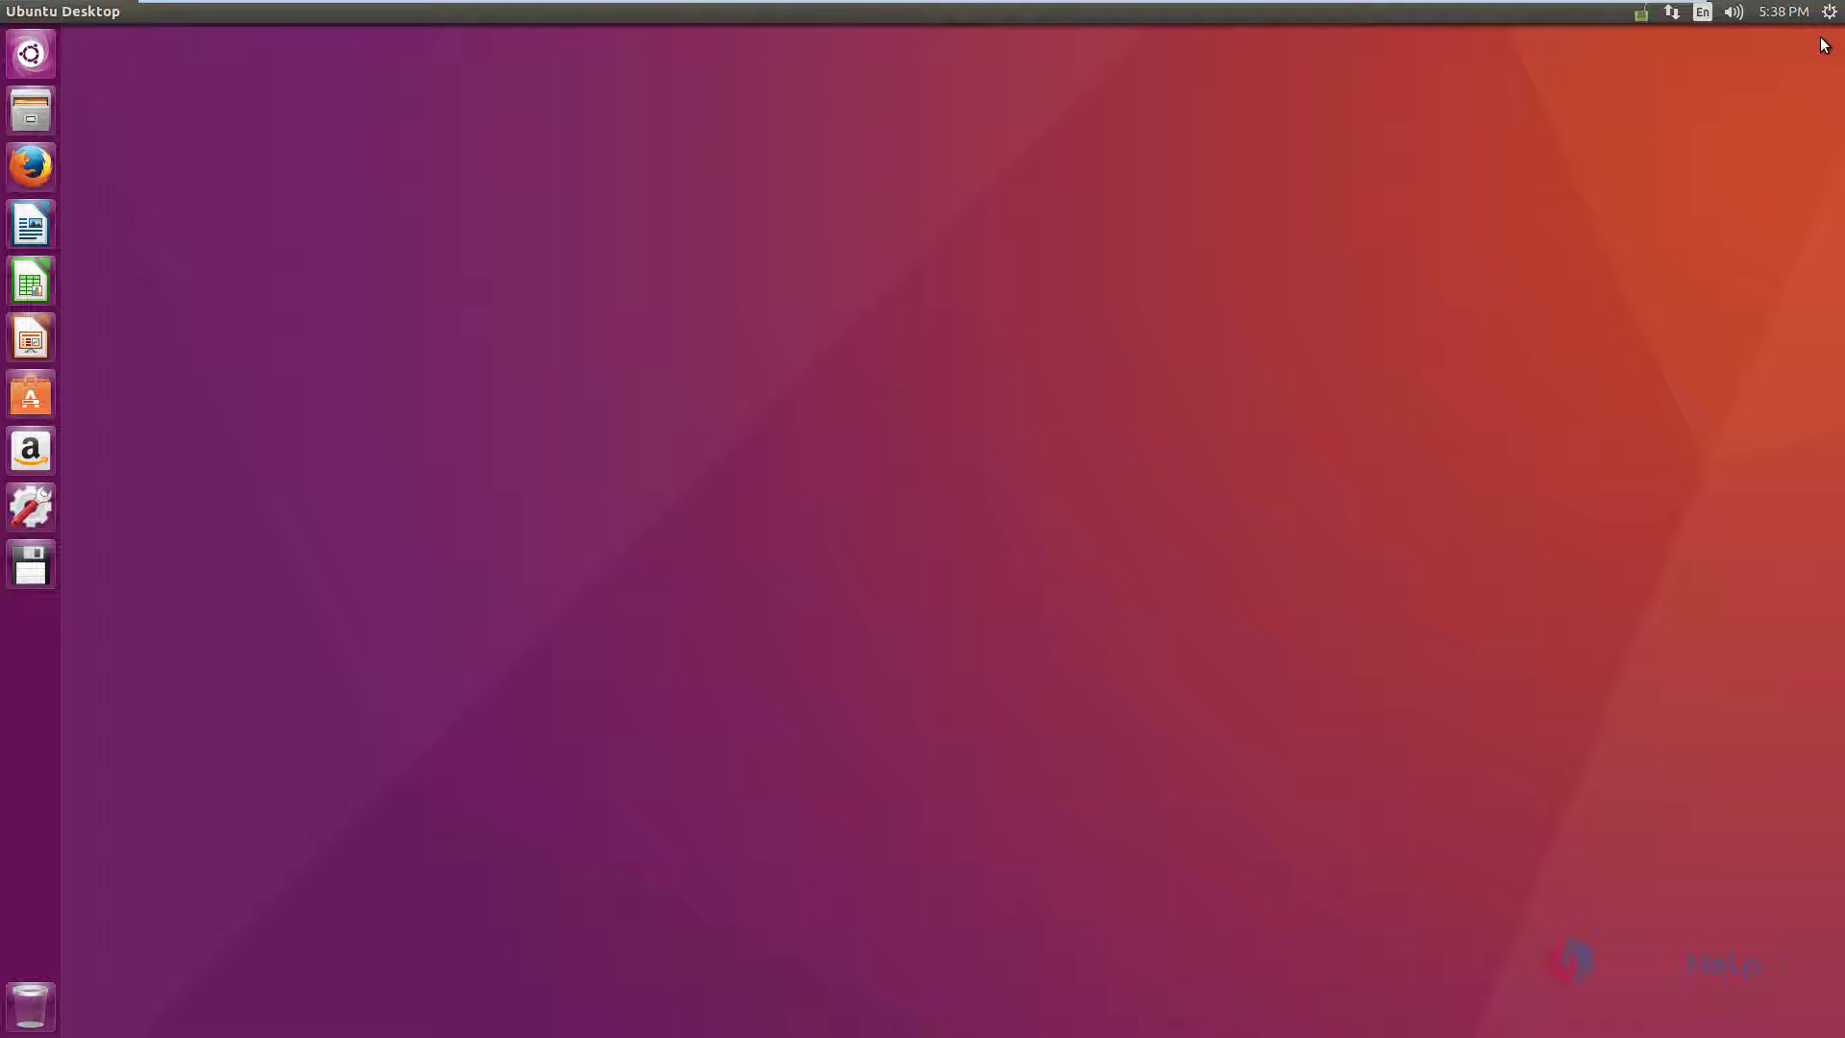
pyautogui.click(1831, 13)
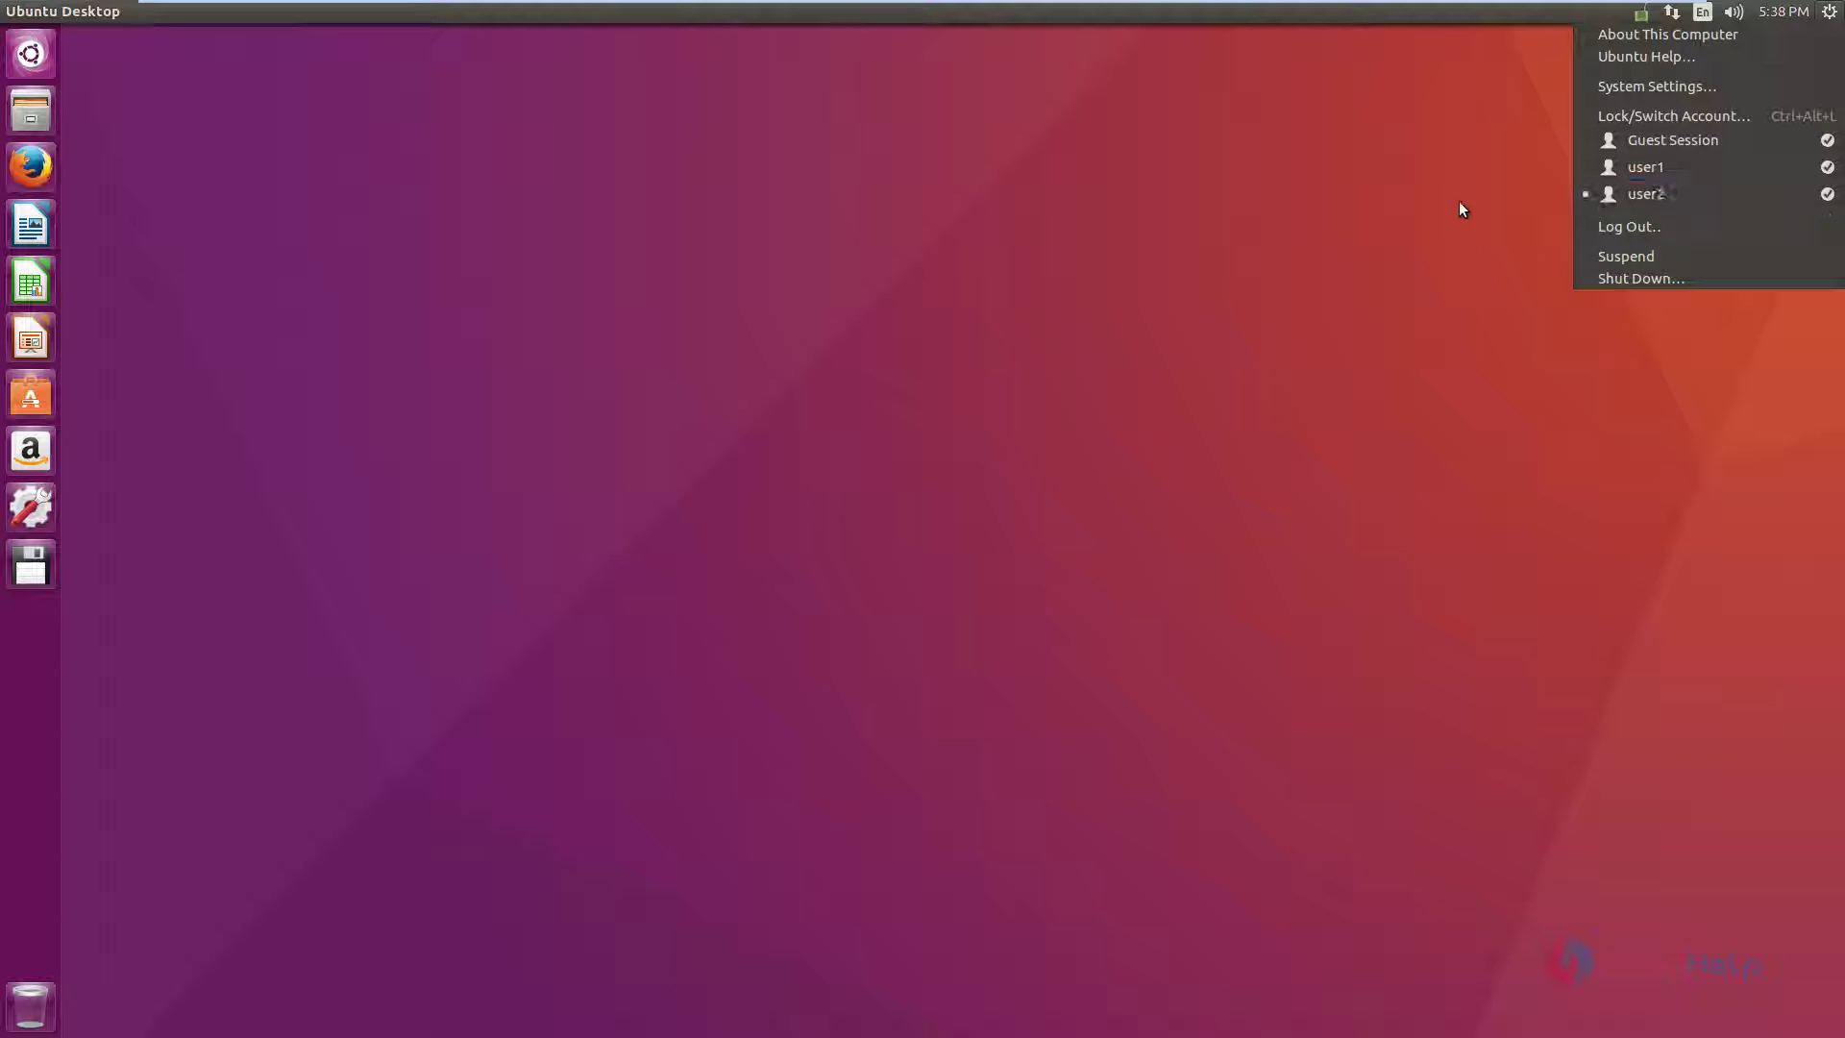
pyautogui.click(1640, 25)
pyautogui.click(1639, 18)
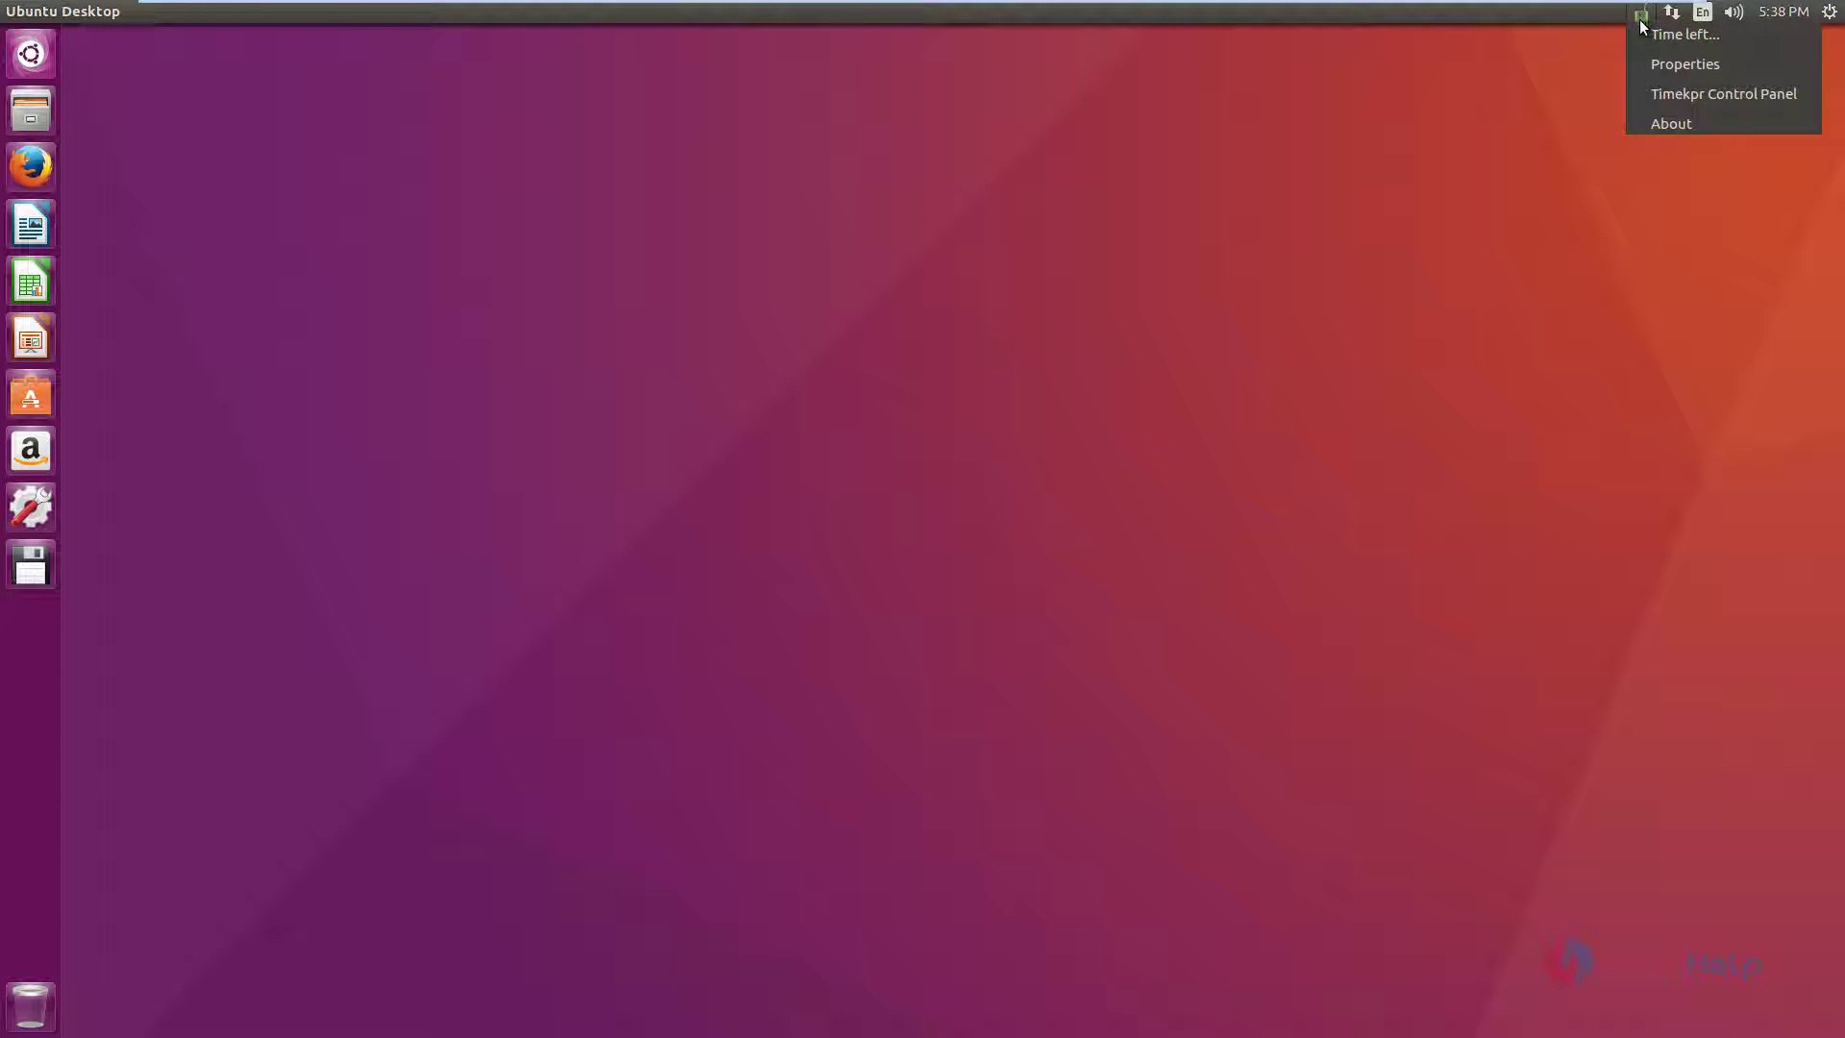
# Choose Timekpr Control Panel from the indicator menu and dismiss the Authenticate dialog.
pyautogui.click(1600, 137)
pyautogui.click(1693, 96)
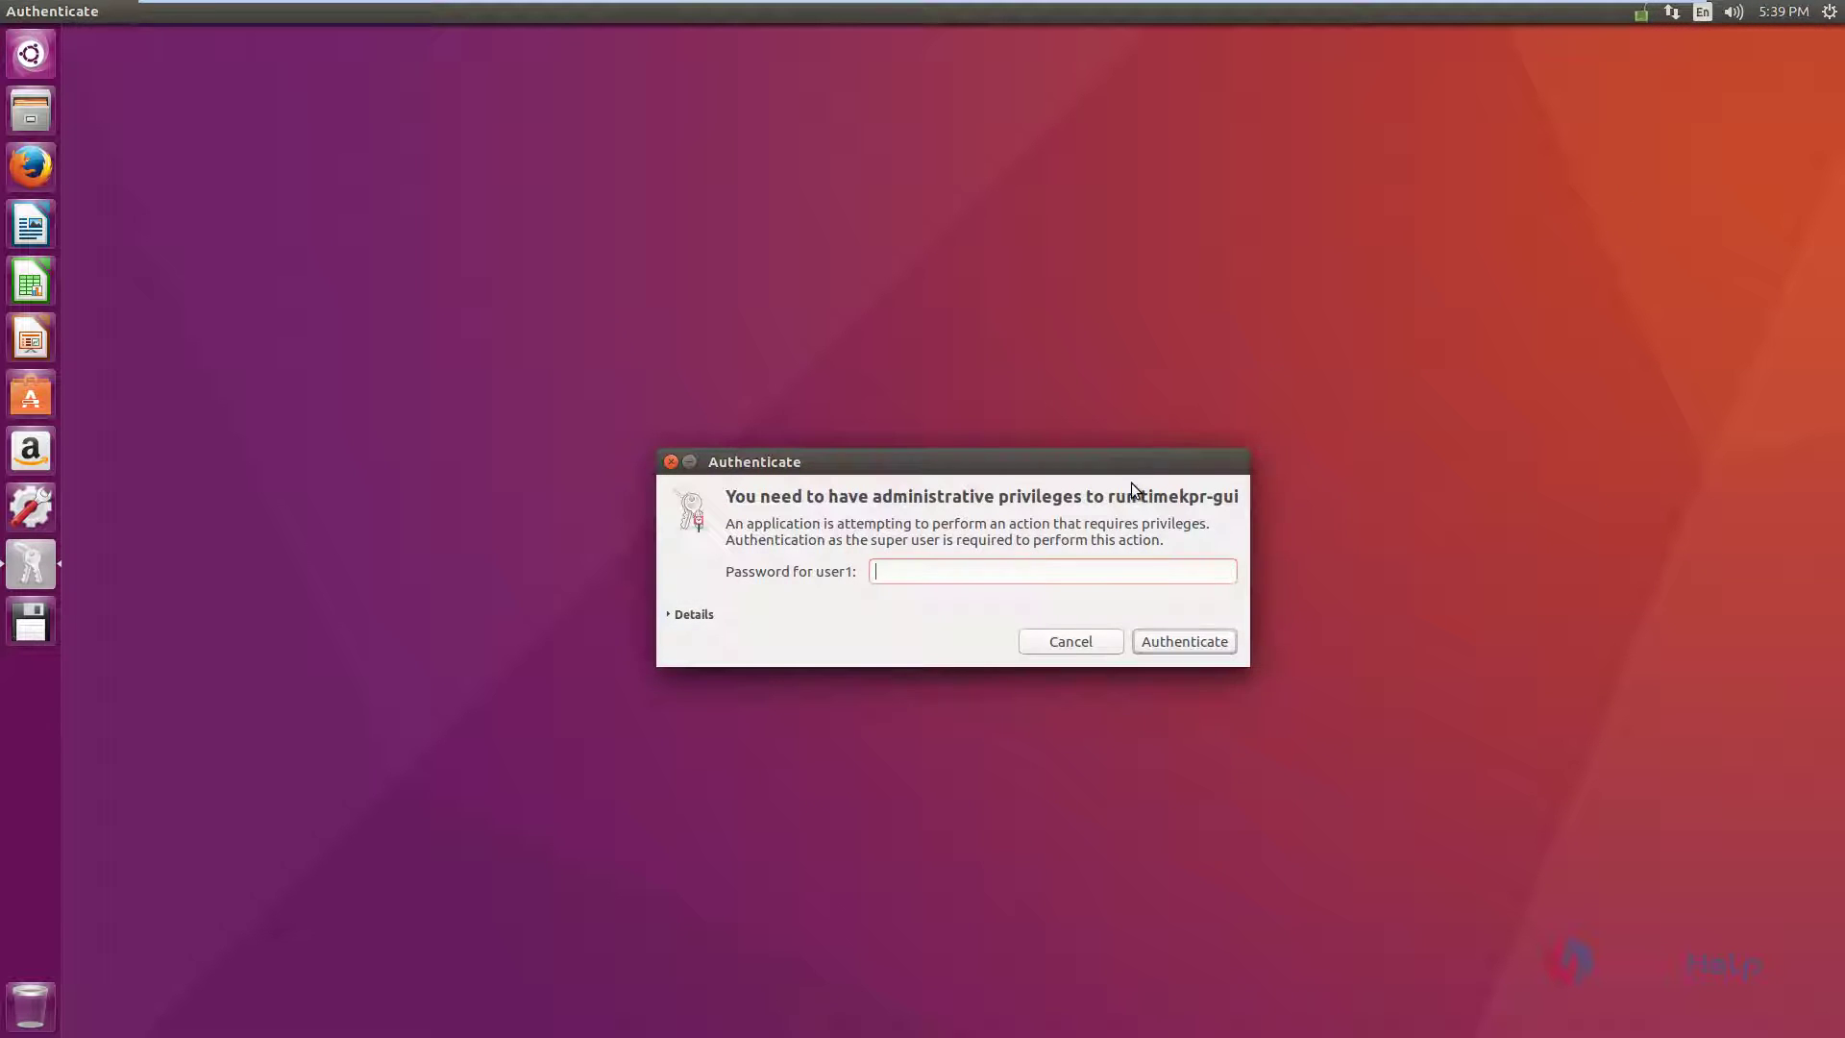
pyautogui.click(672, 464)
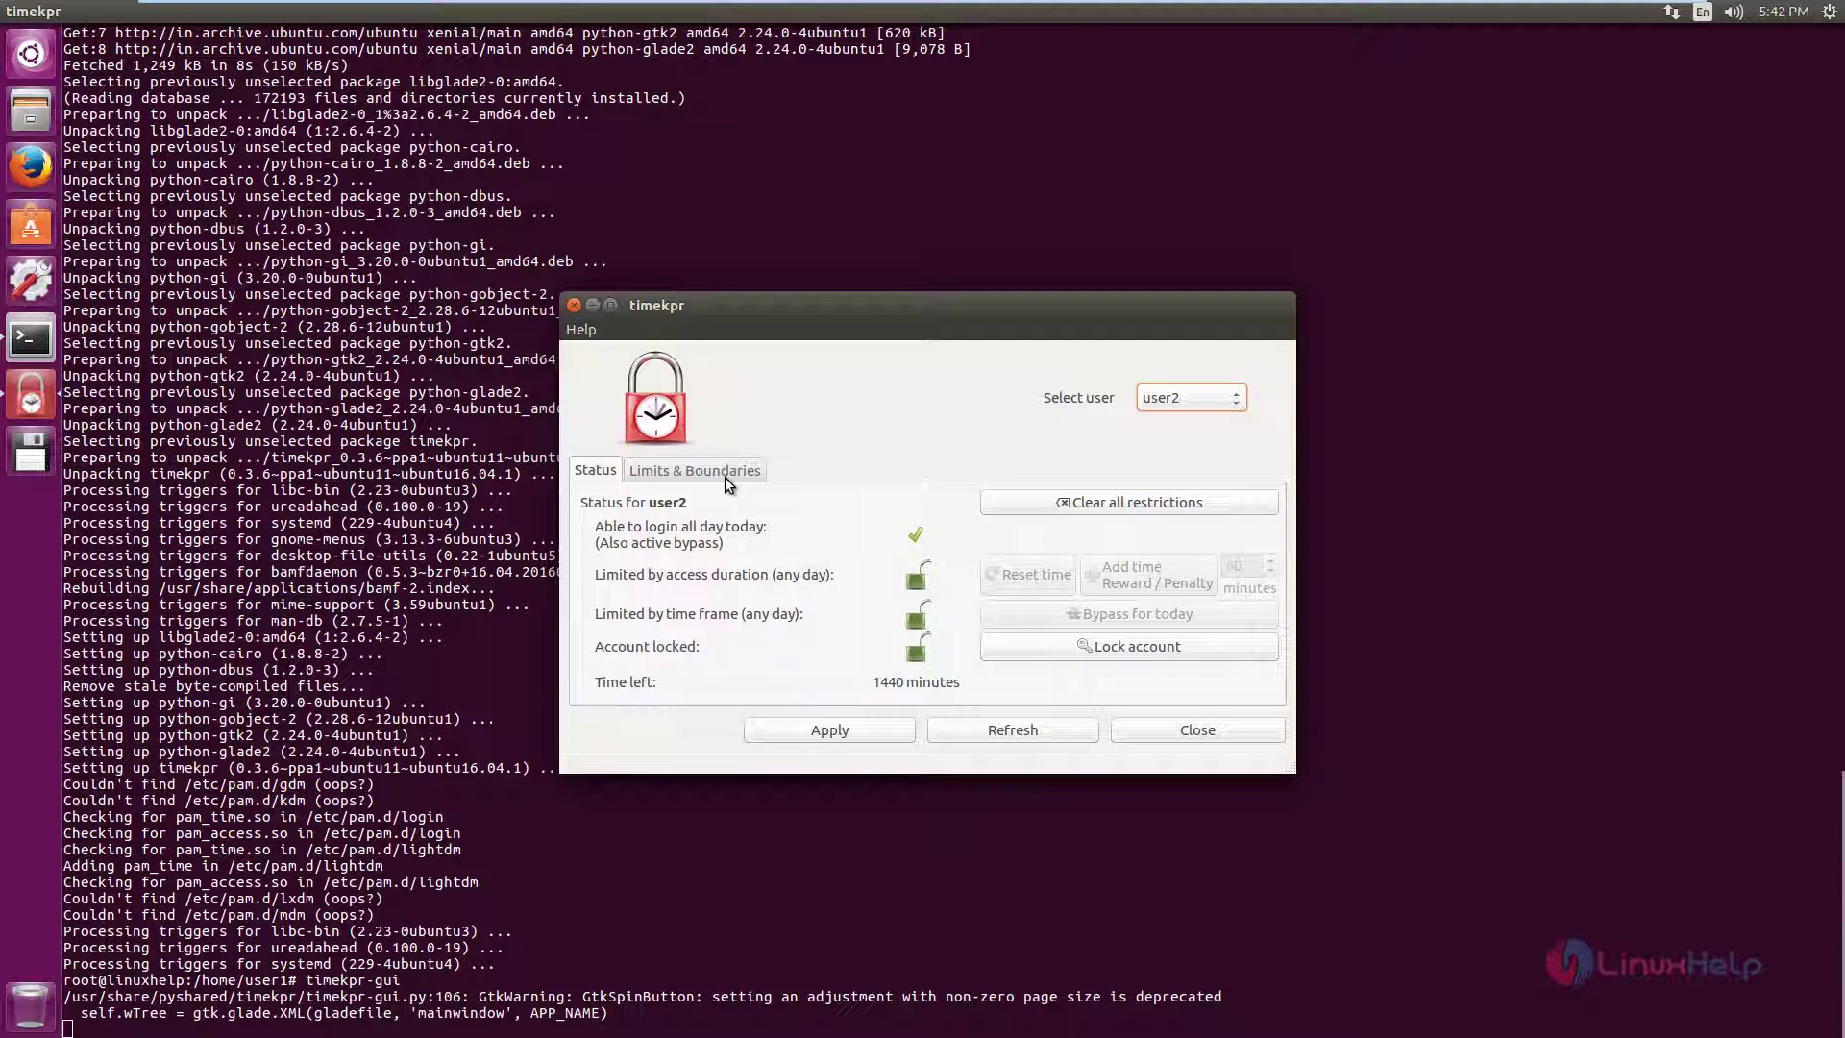
# In Limits & Boundaries, enable Limit access duration at 5 minutes and apply it for user2.
pyautogui.click(693, 476)
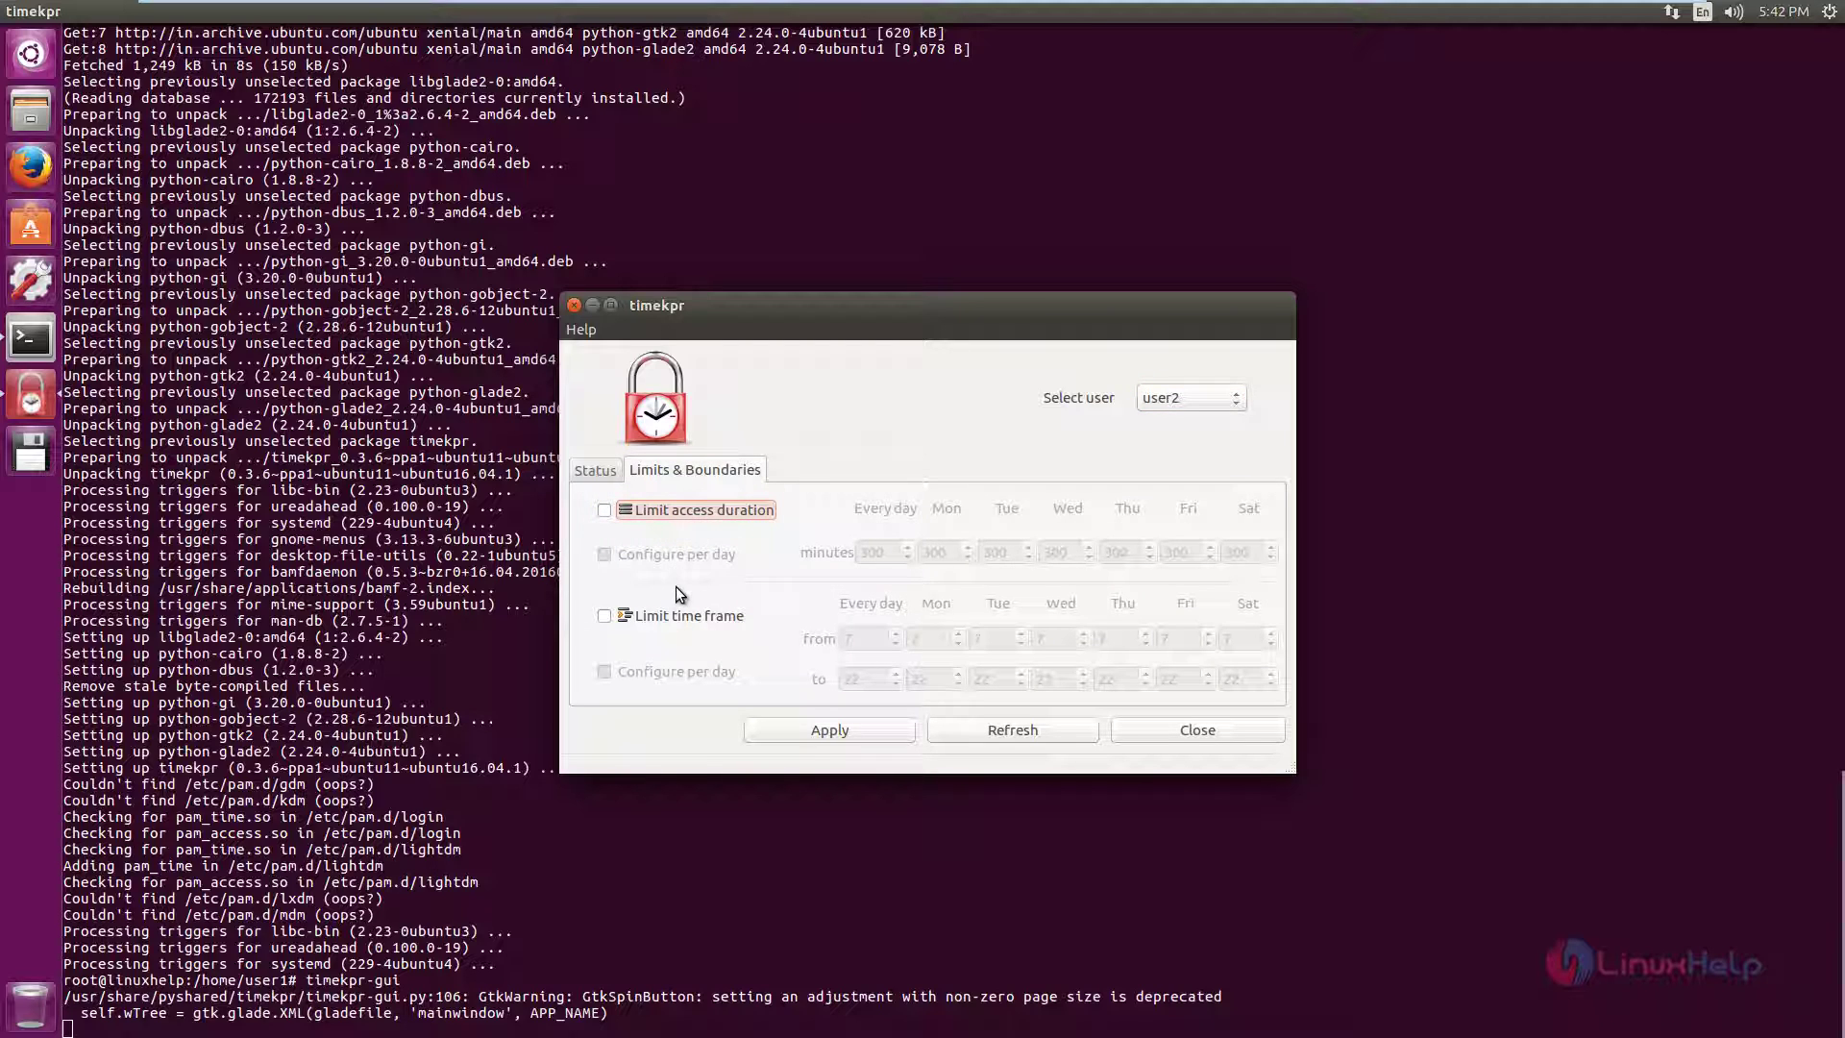
pyautogui.click(605, 513)
pyautogui.write('5')
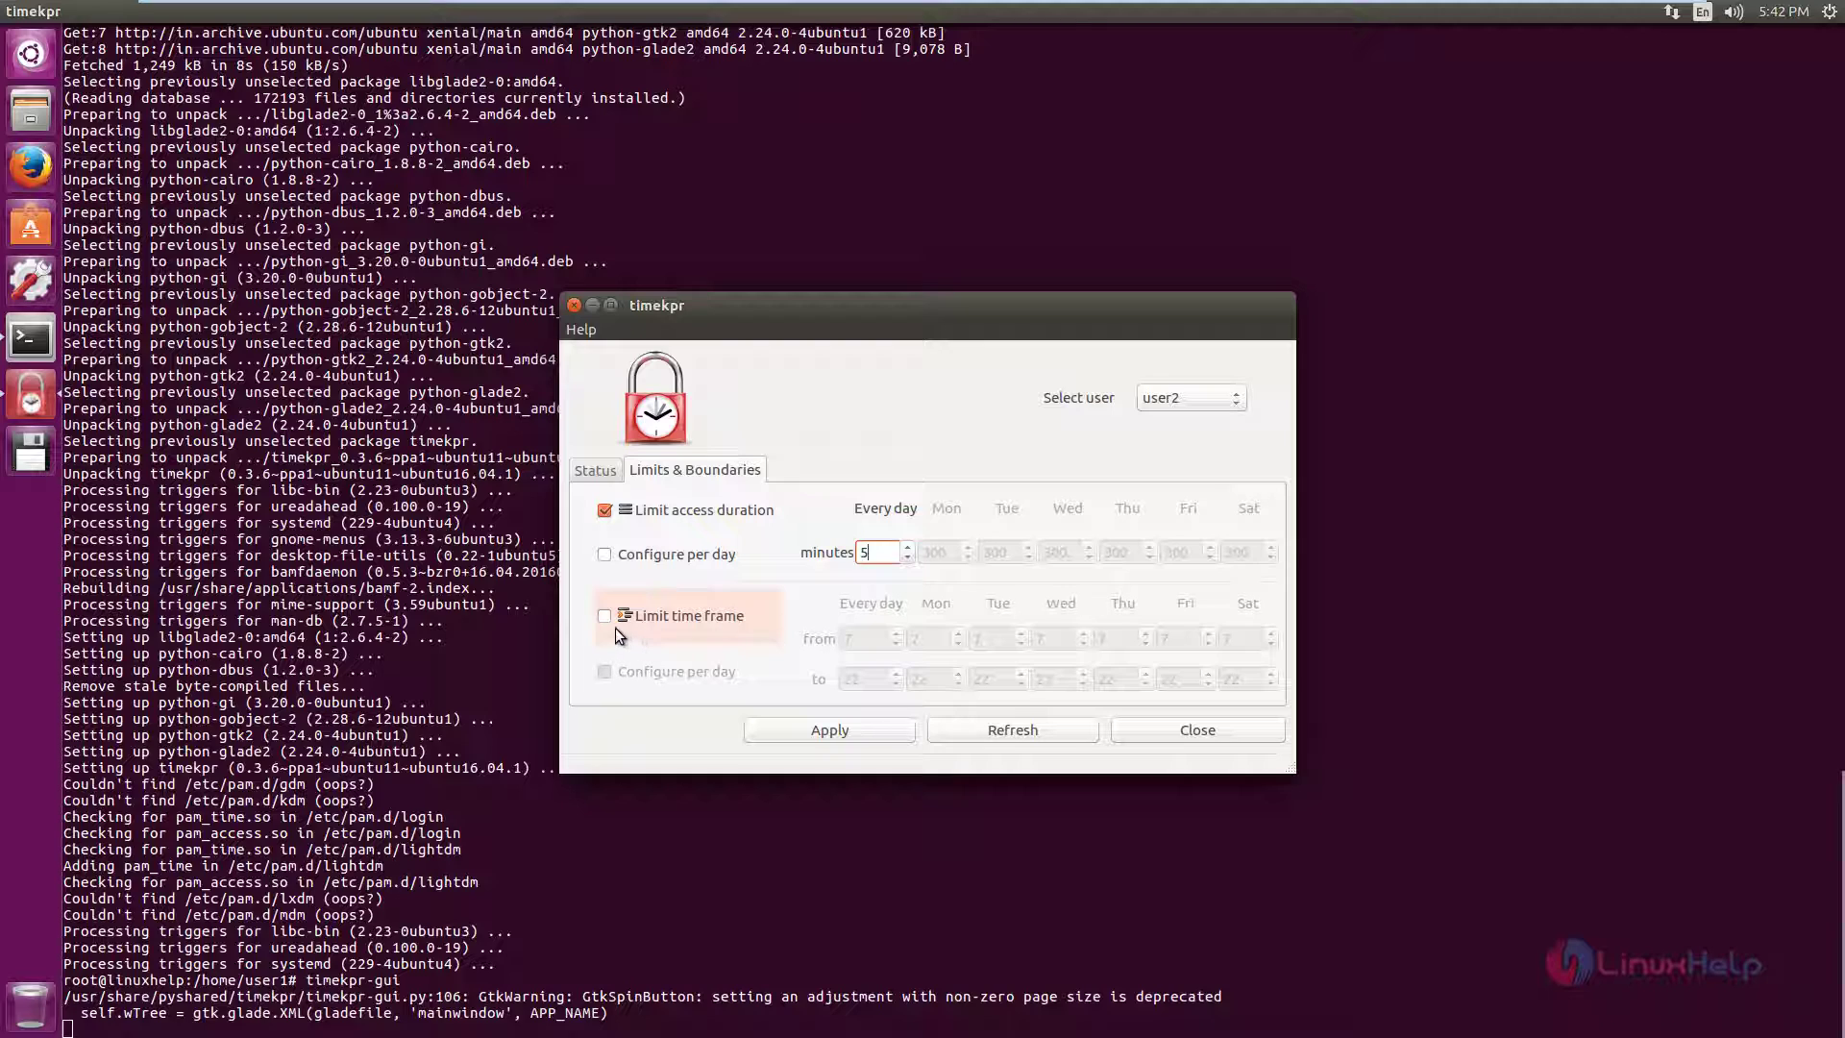
pyautogui.press('Tab')
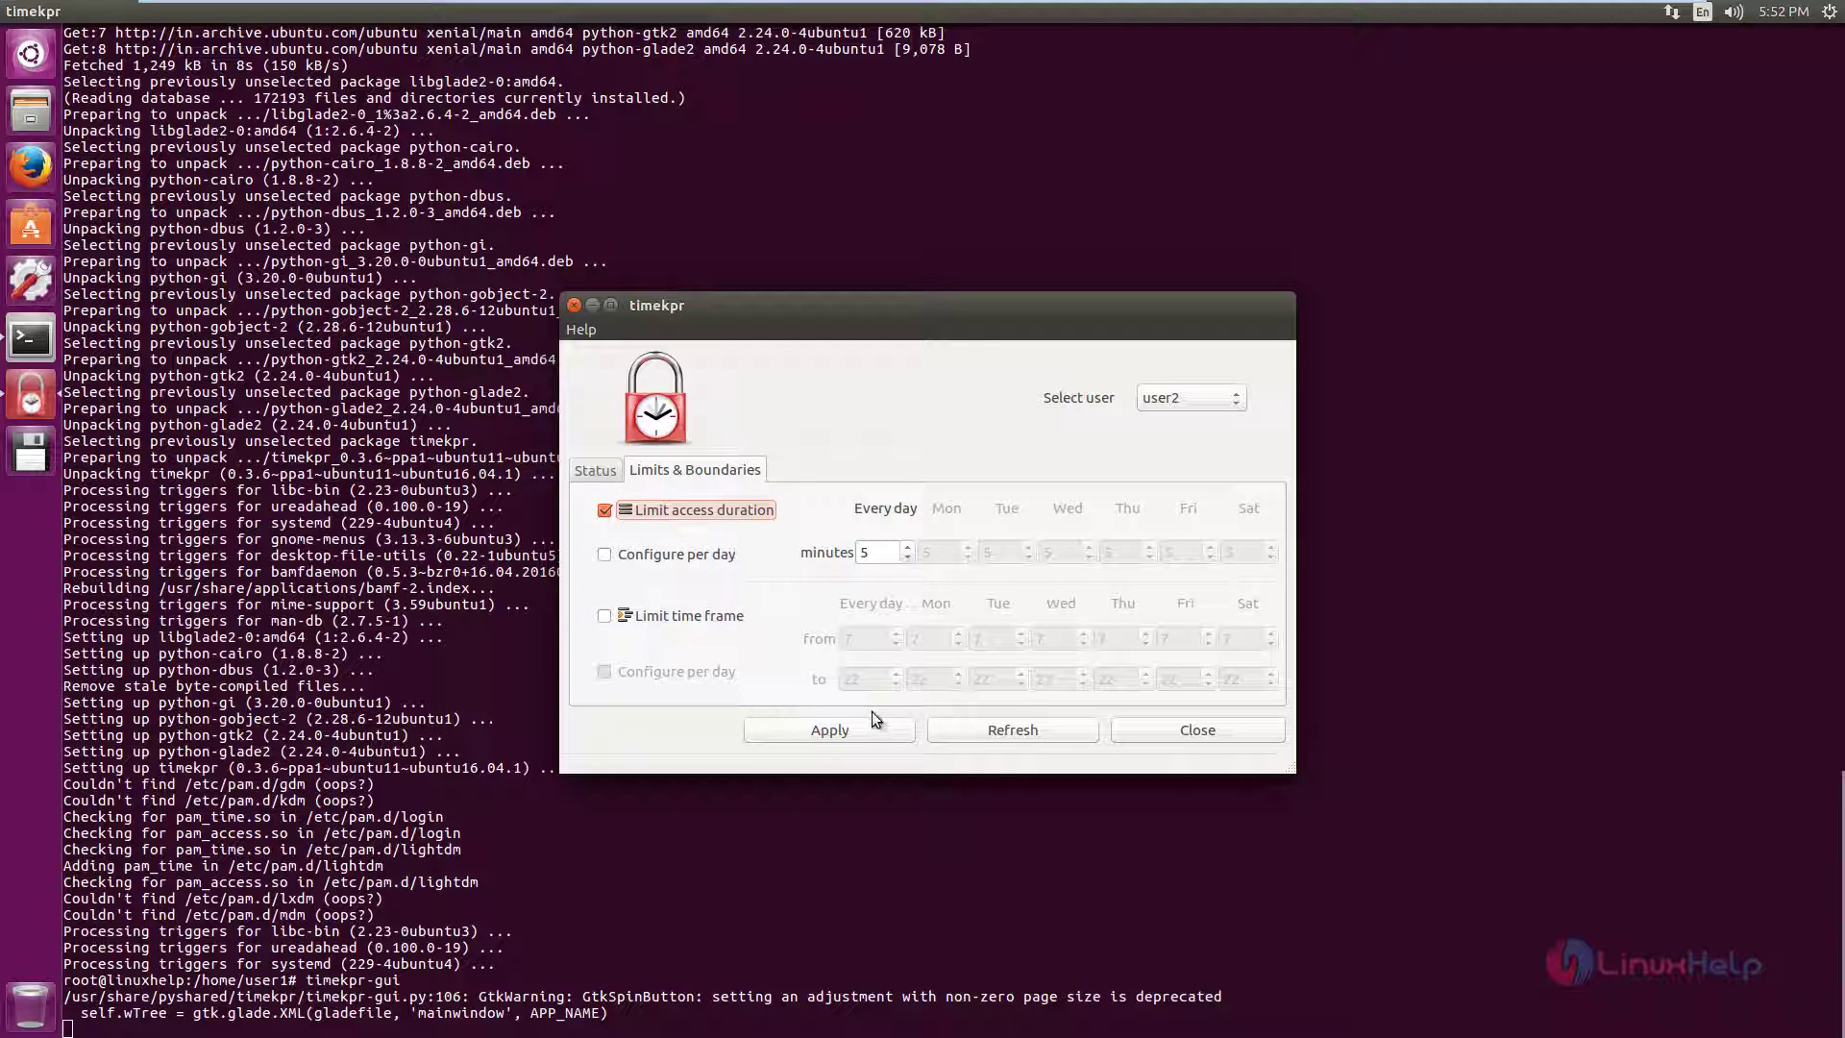
pyautogui.click(596, 472)
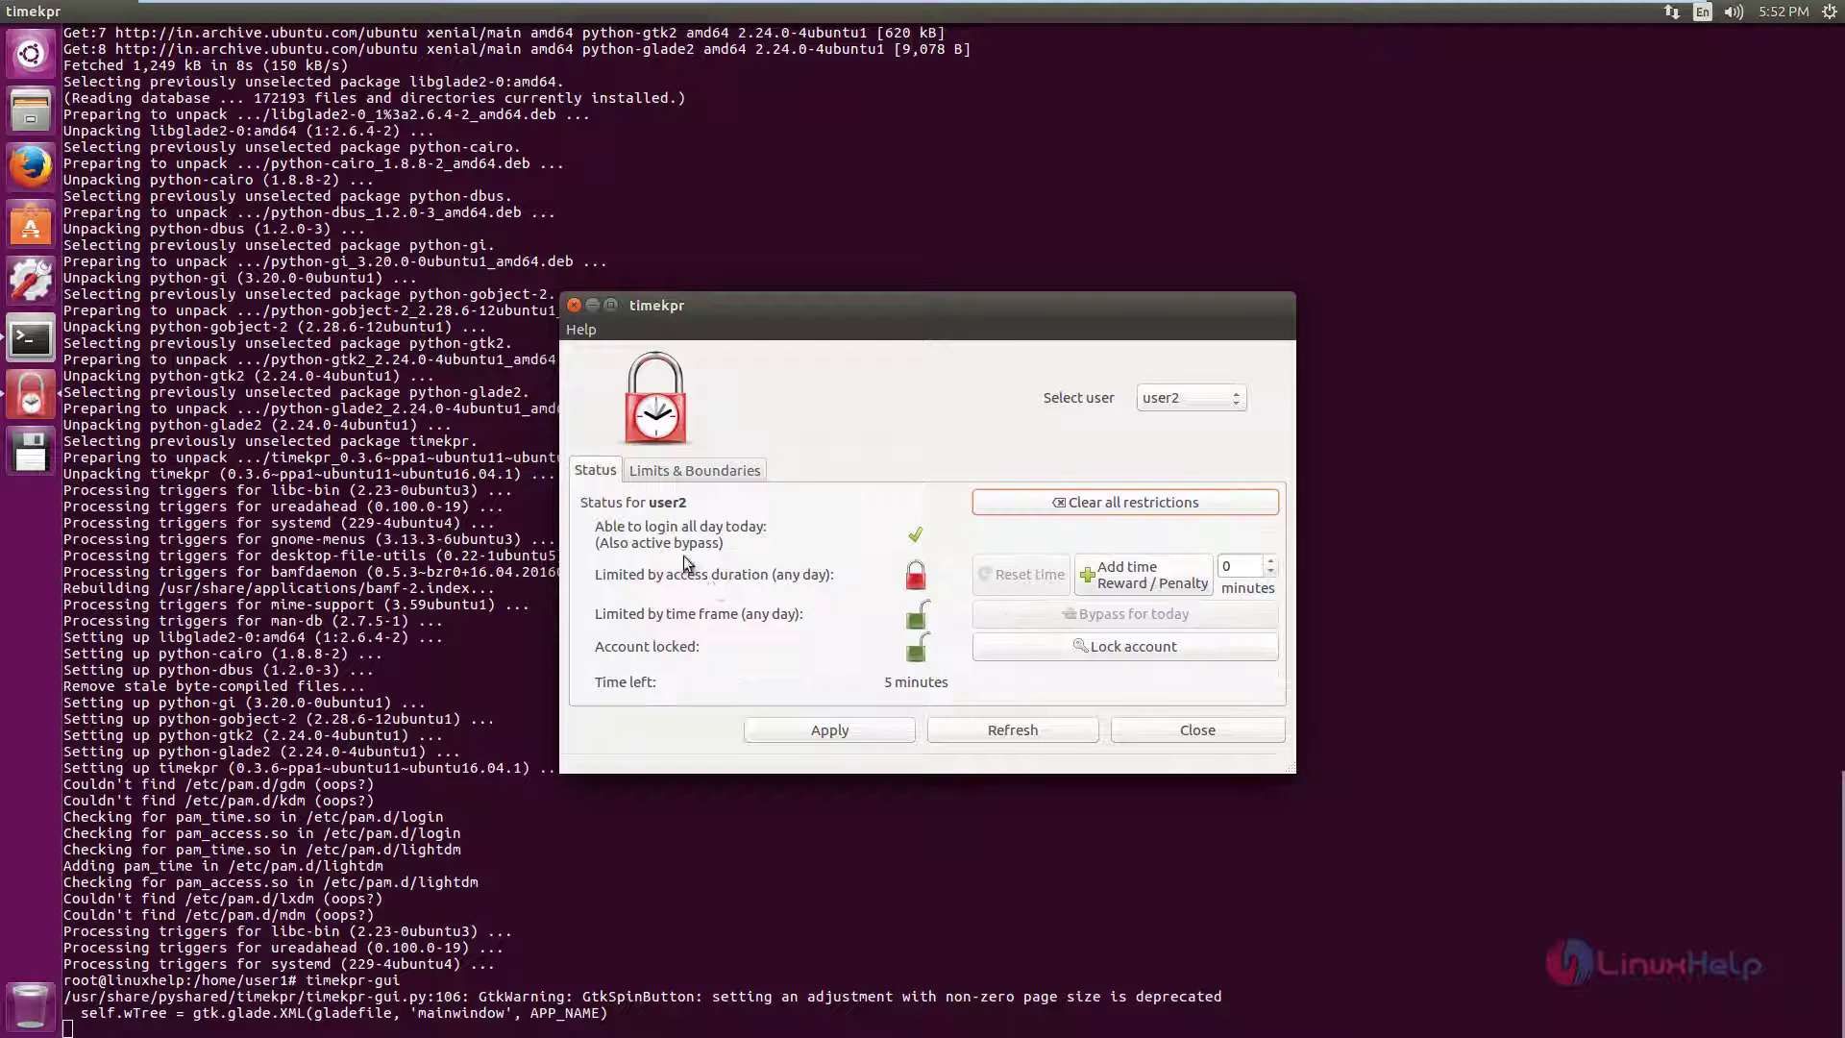
pyautogui.click(849, 731)
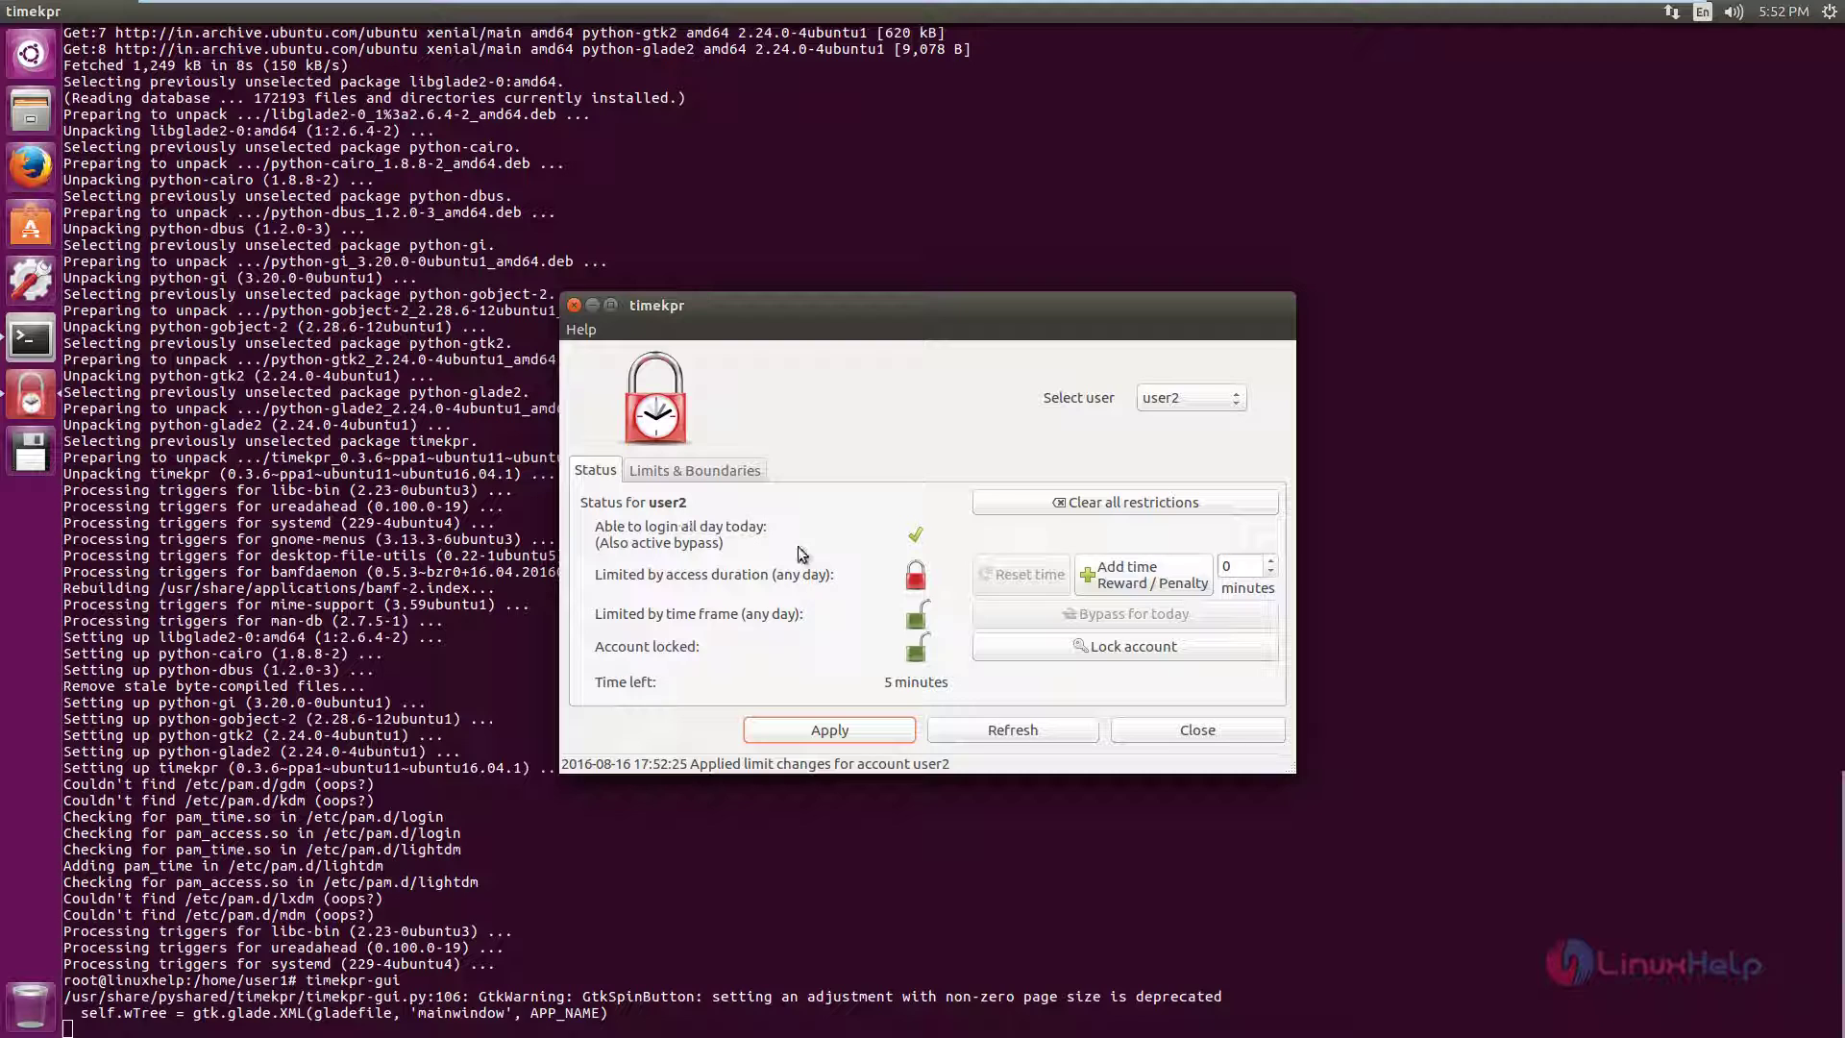
pyautogui.click(1828, 13)
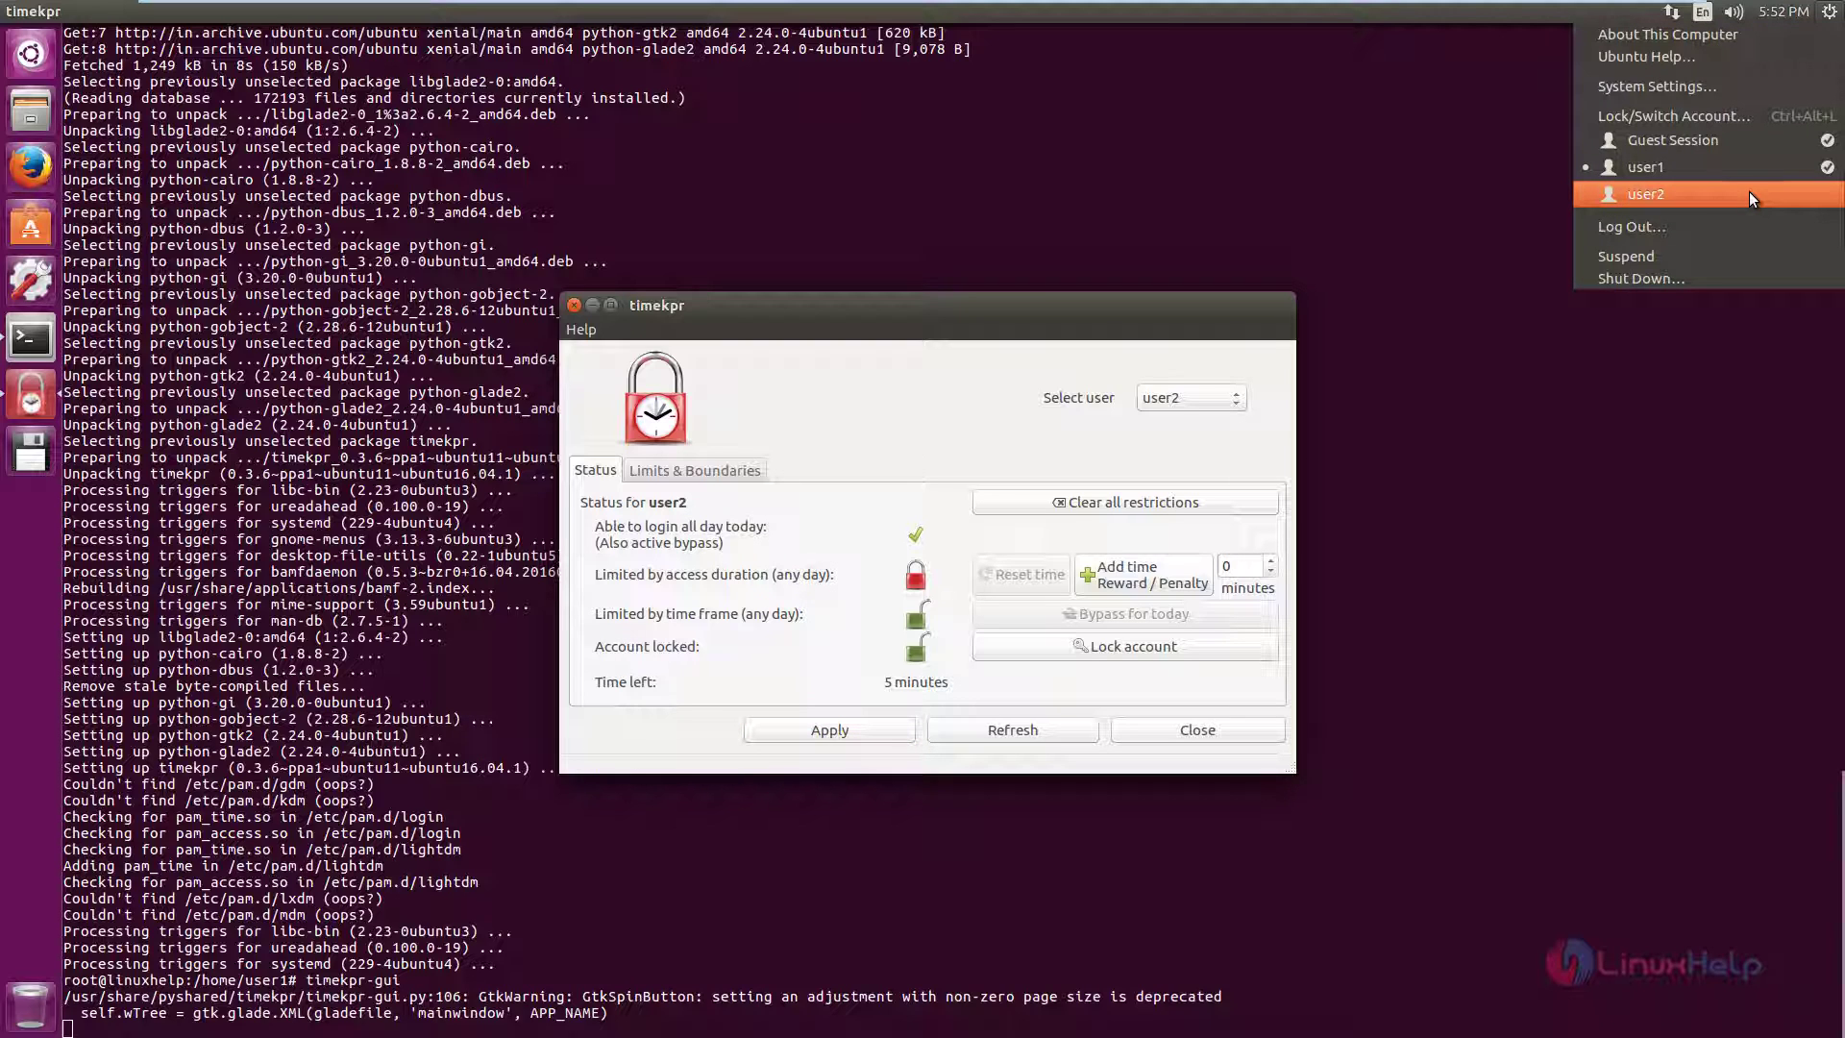
# Log into user2's session and check the Timekpr indicator's remaining time until the session ends.
pyautogui.click(1748, 191)
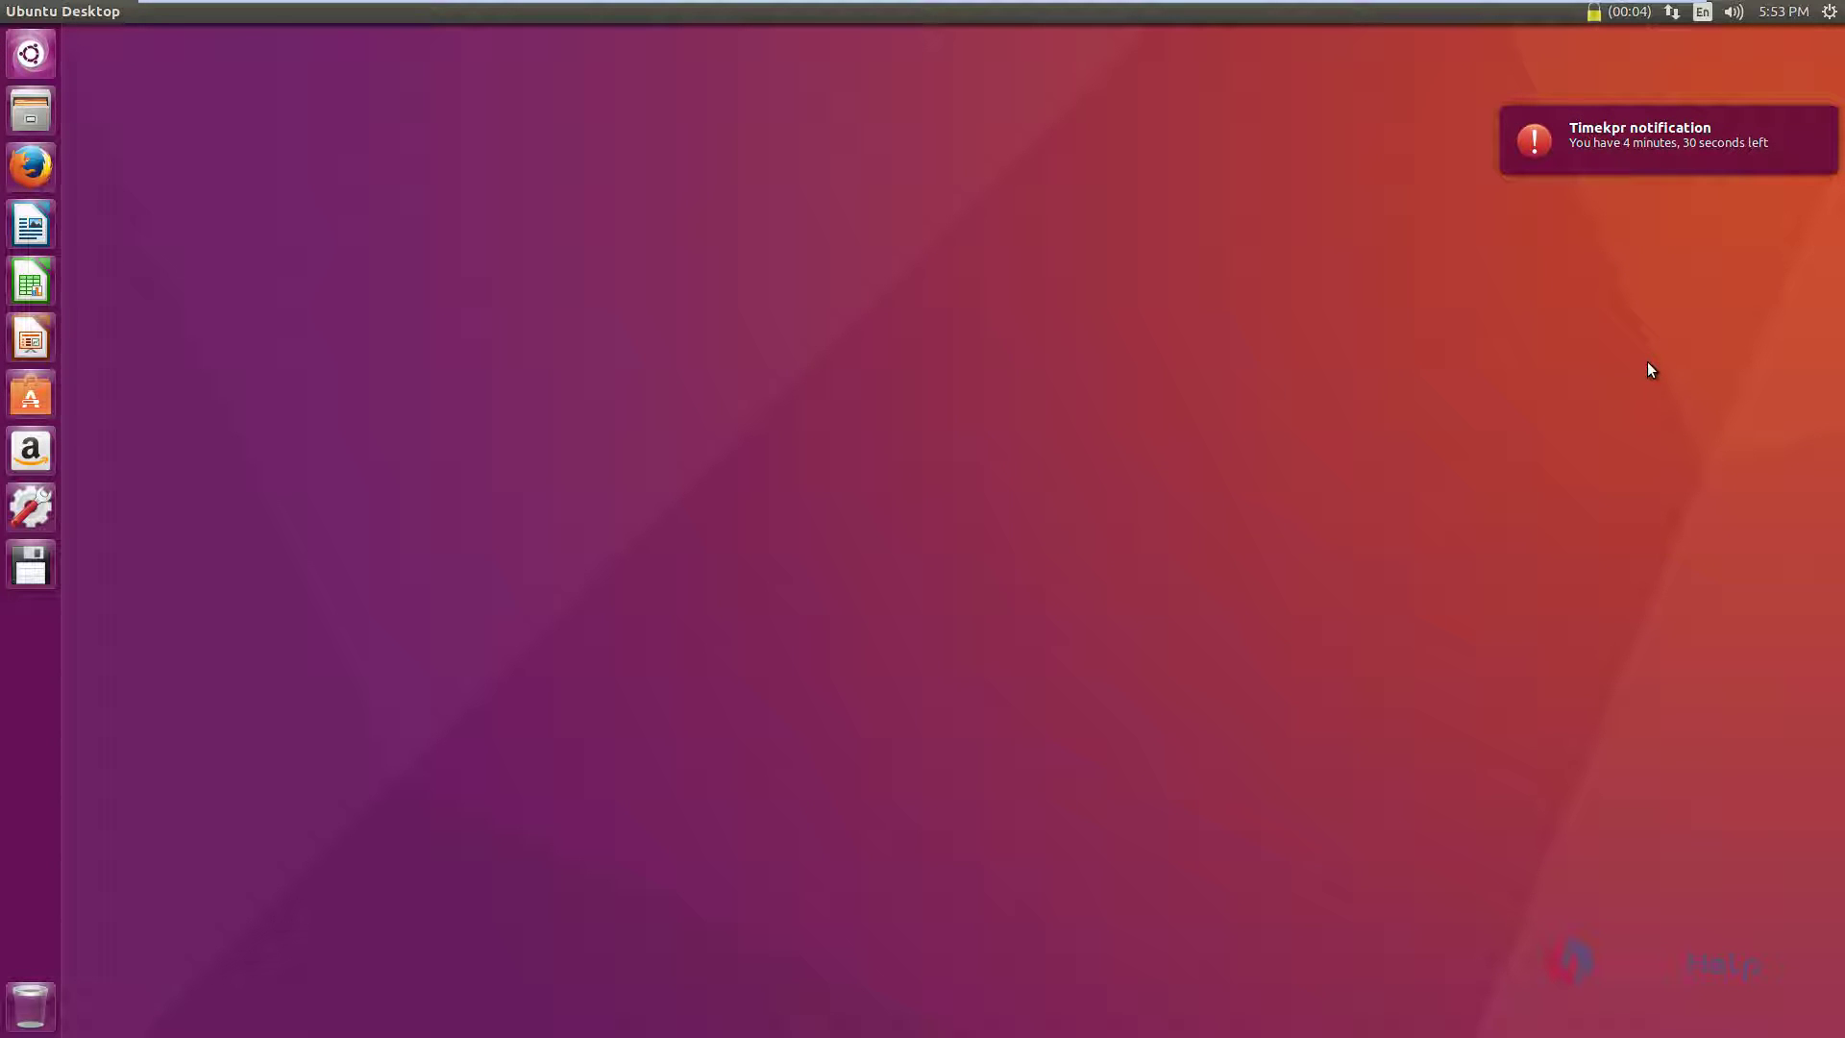
pyautogui.click(1623, 13)
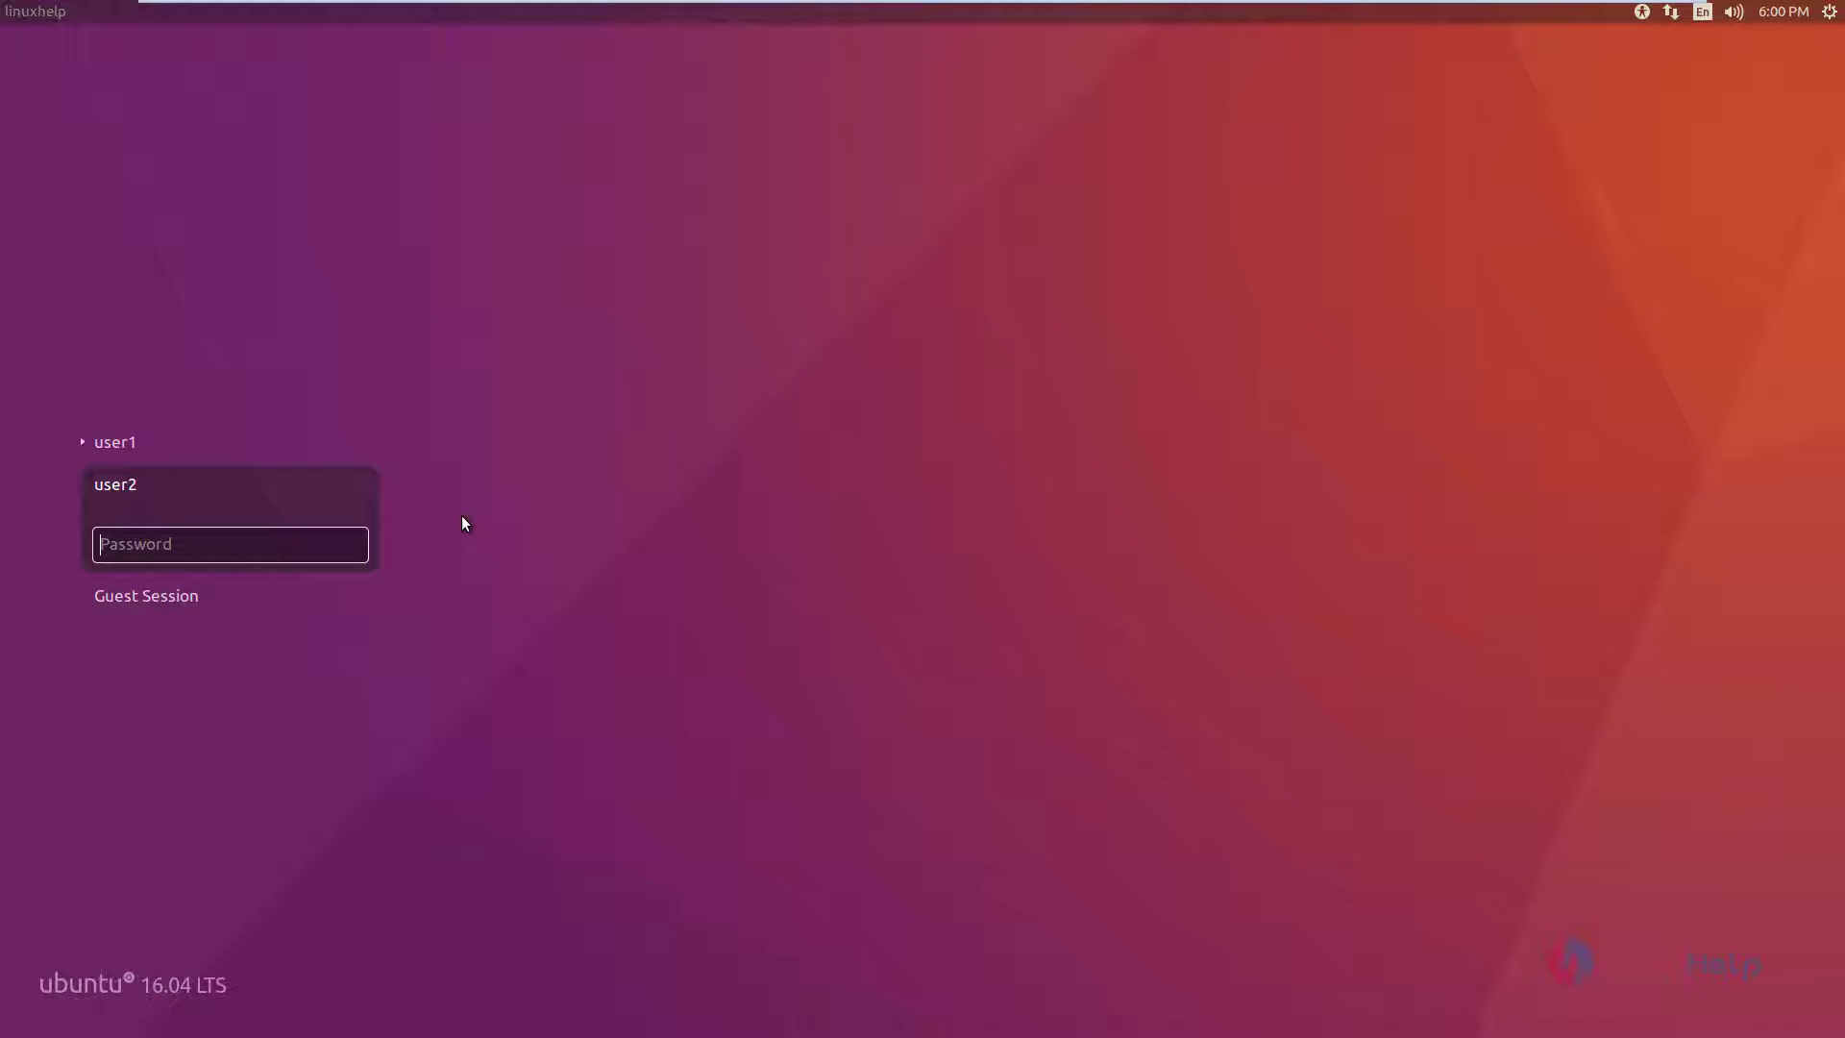
# Attempt user2's login until LightDM refuses it, then sign in as user1 instead.
pyautogui.press('Return')
pyautogui.press('Return')
pyautogui.press('Return')
pyautogui.press('Up')
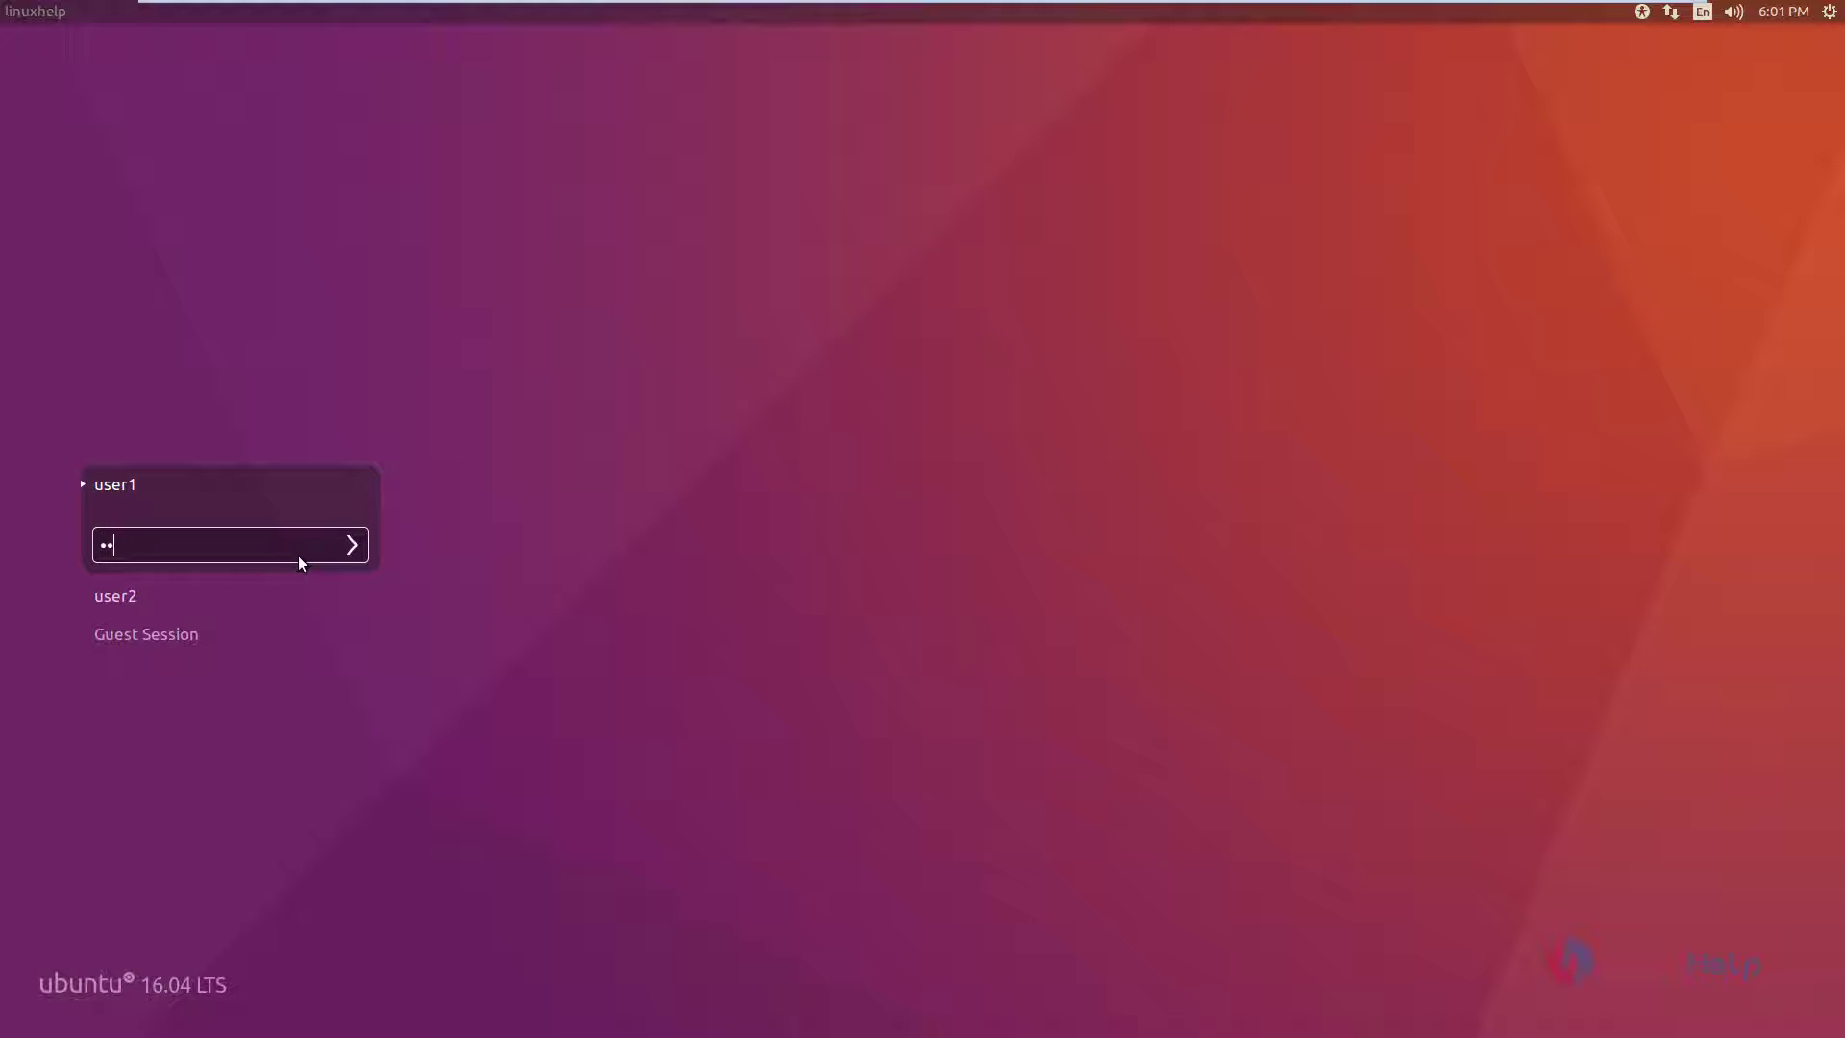
pyautogui.press('Return')
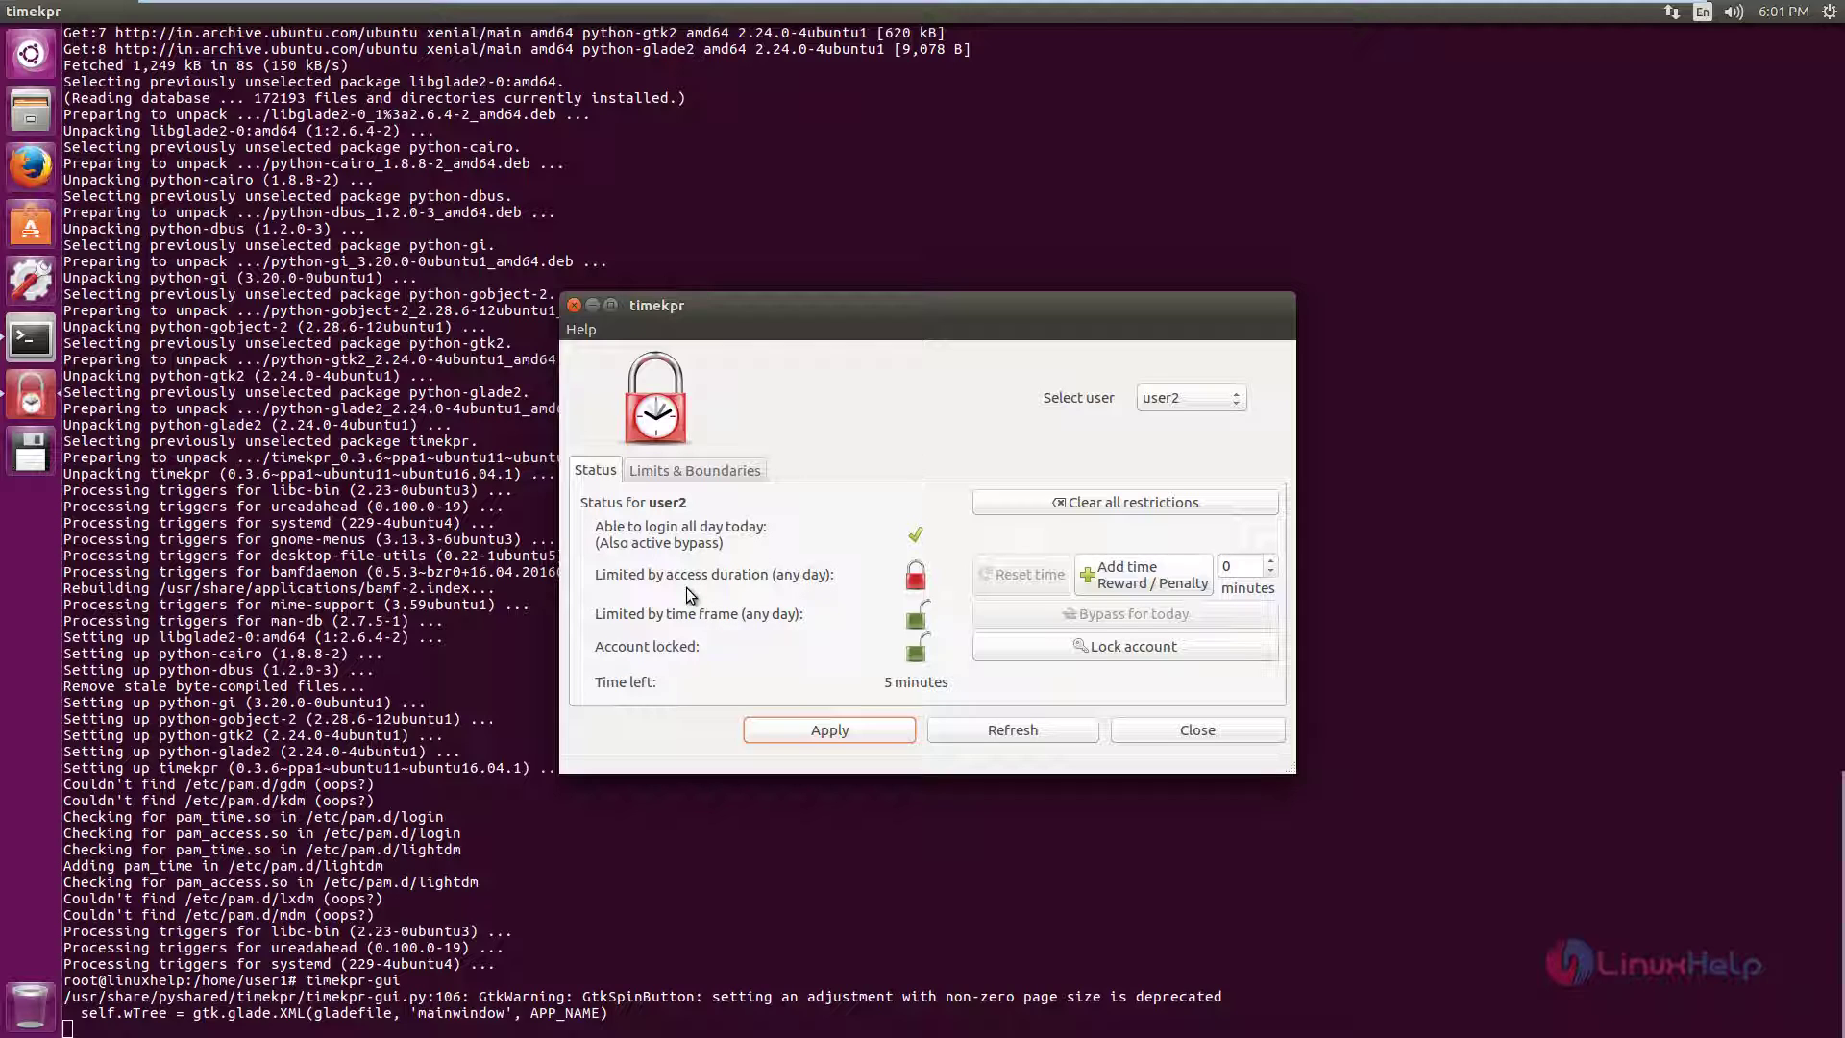
# Review user2's 5-minute daily cap in Limits & Boundaries and return to the Status overview.
pyautogui.click(712, 473)
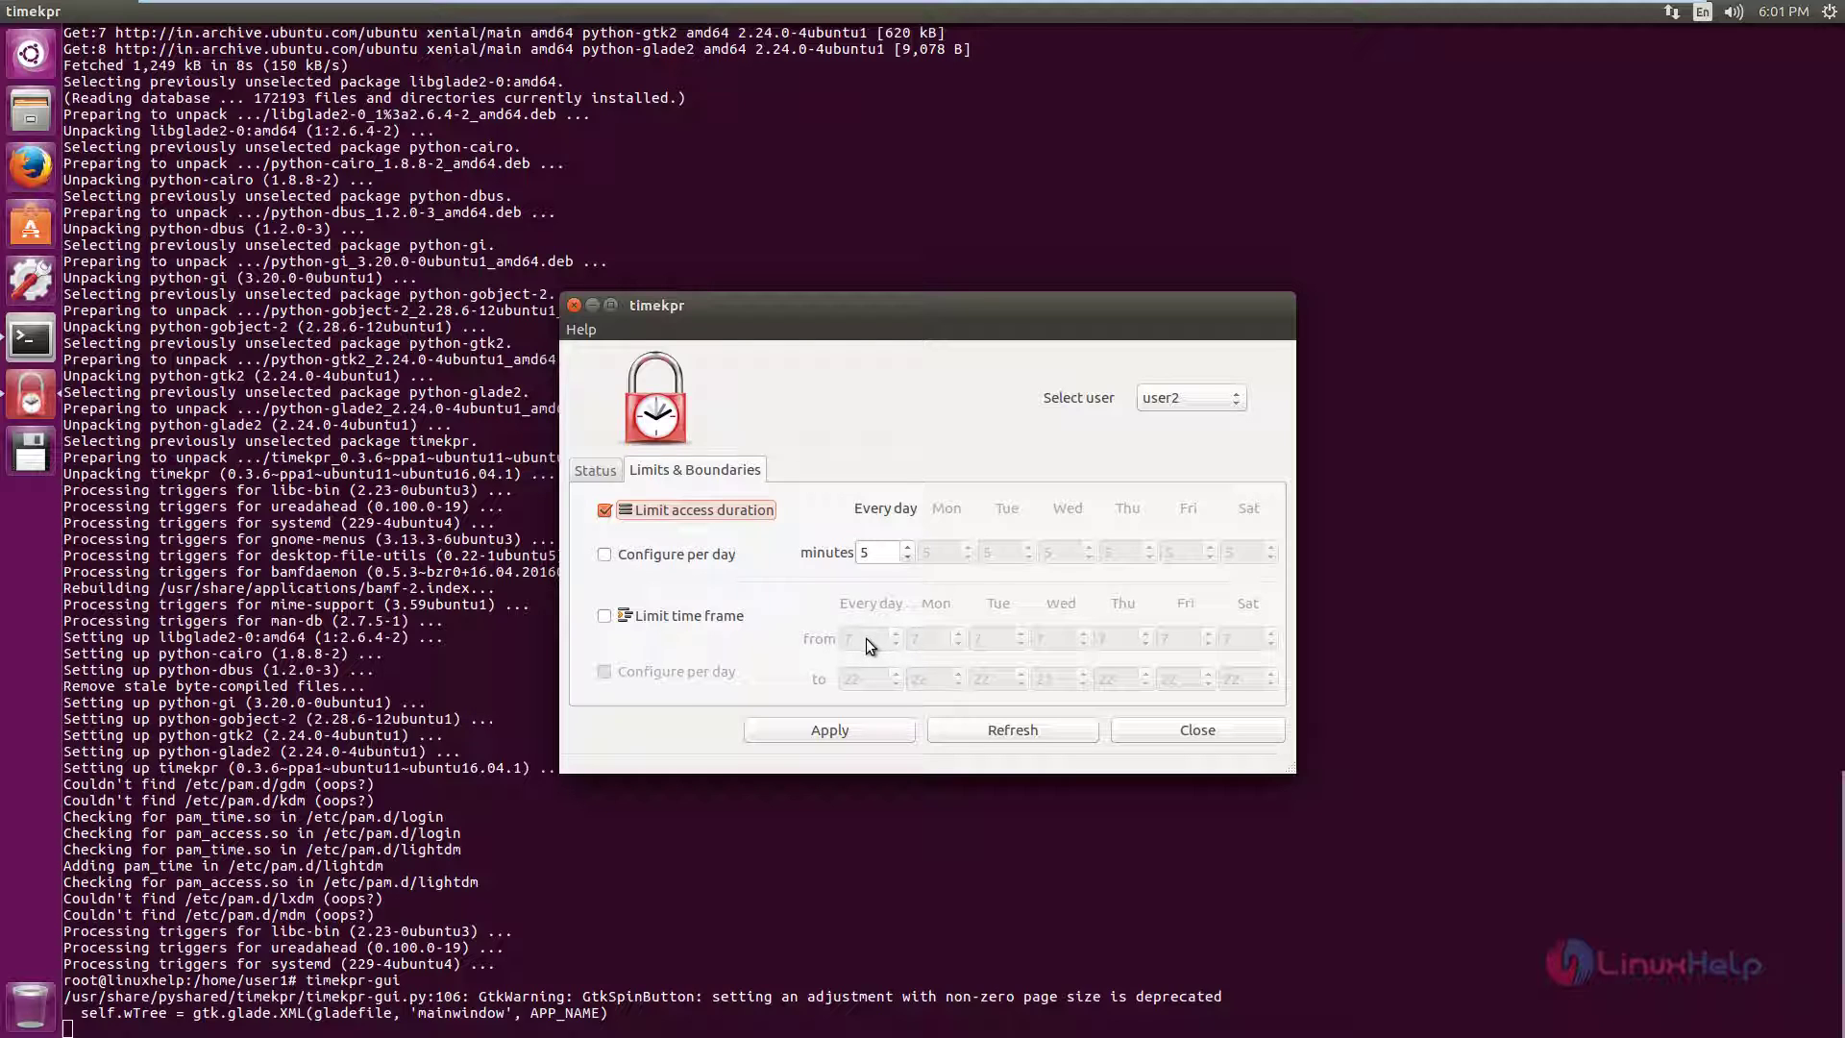
pyautogui.hotkey('ctrl', 'pageup')
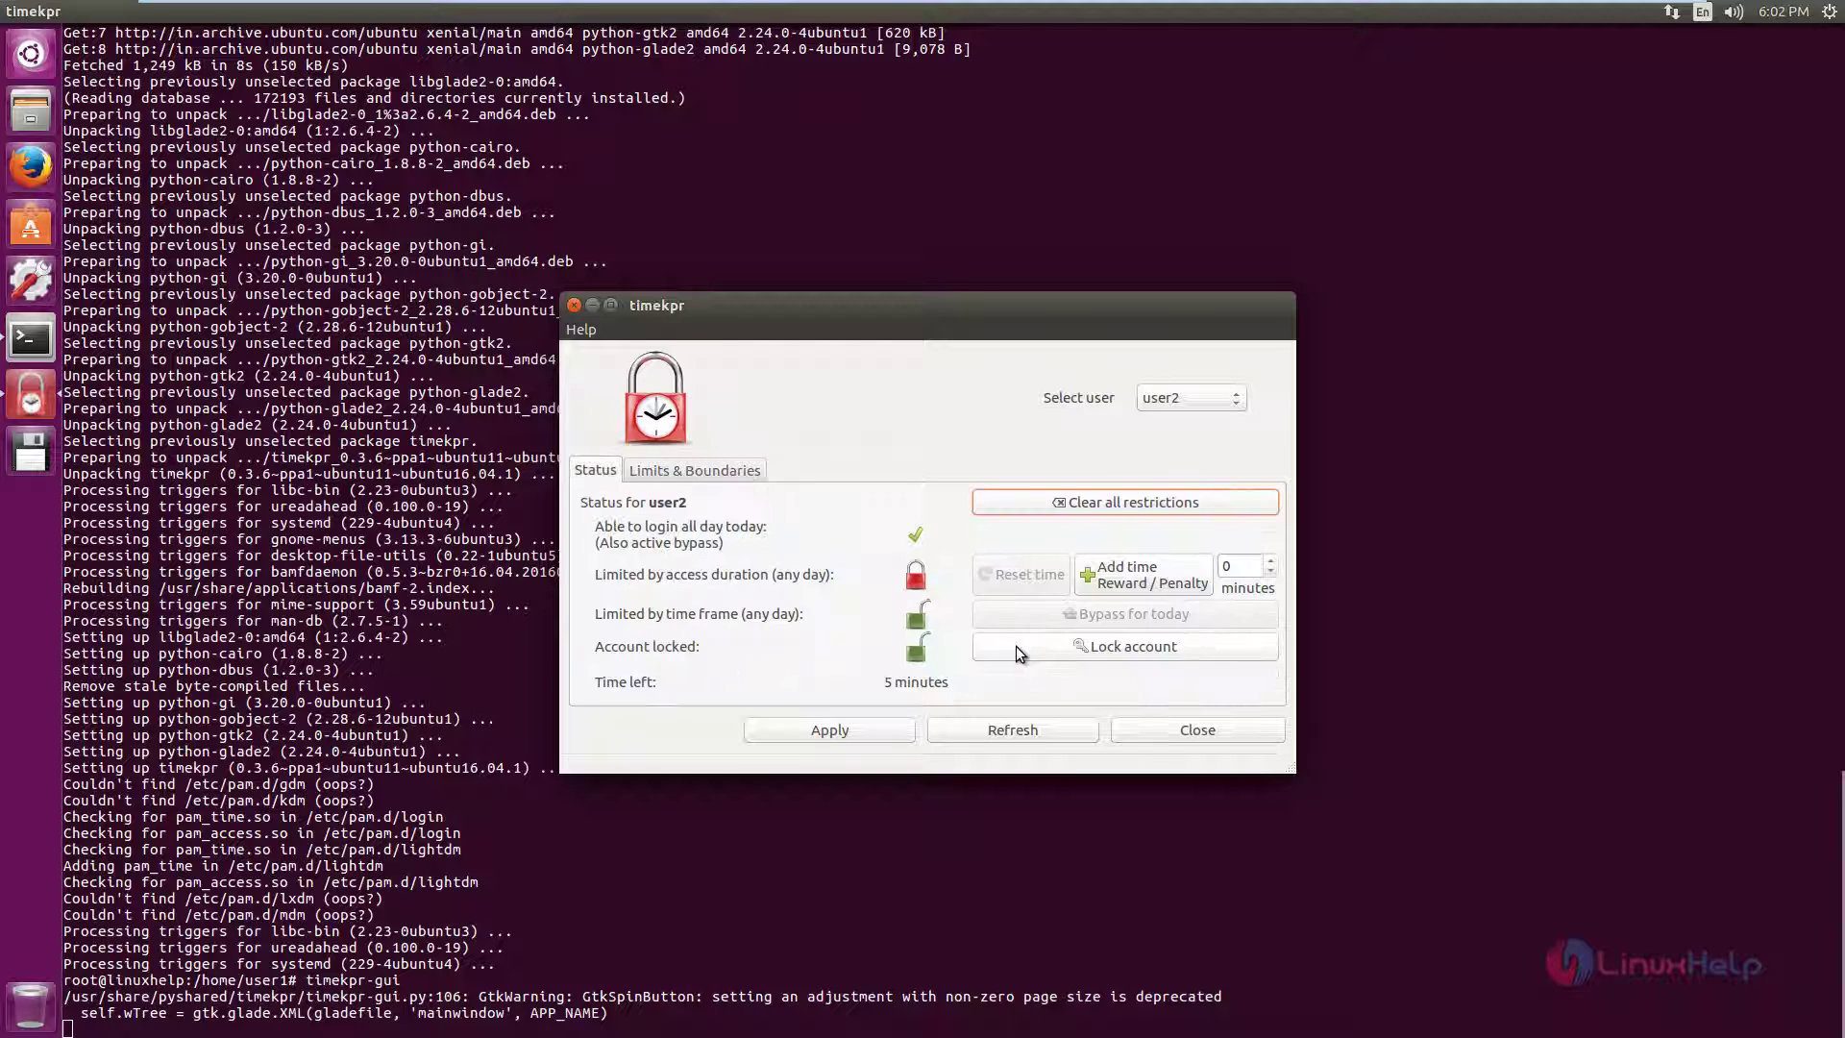